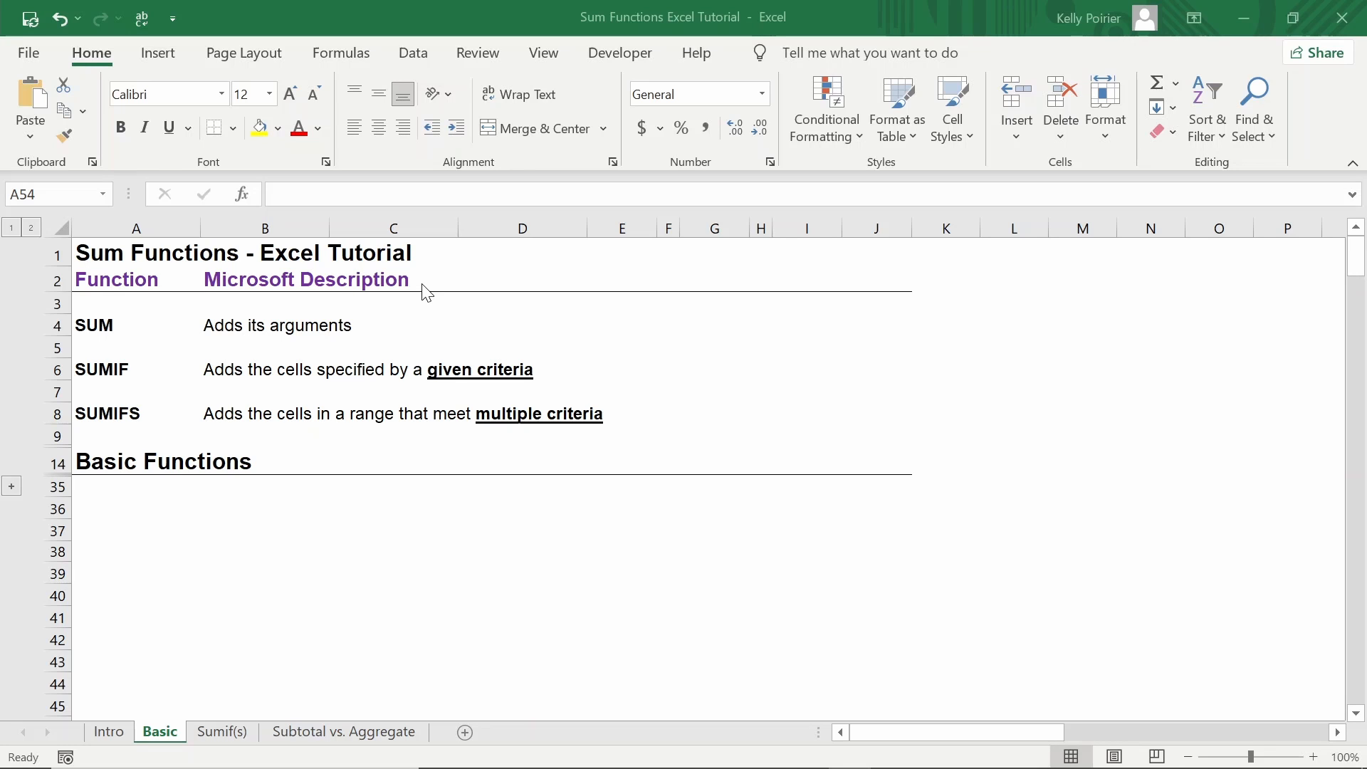
Go through the SUM, SUMIF and SUMIFS entries in the function list and read their descriptions.
left_click(174, 321)
key("F2")
key("Escape")
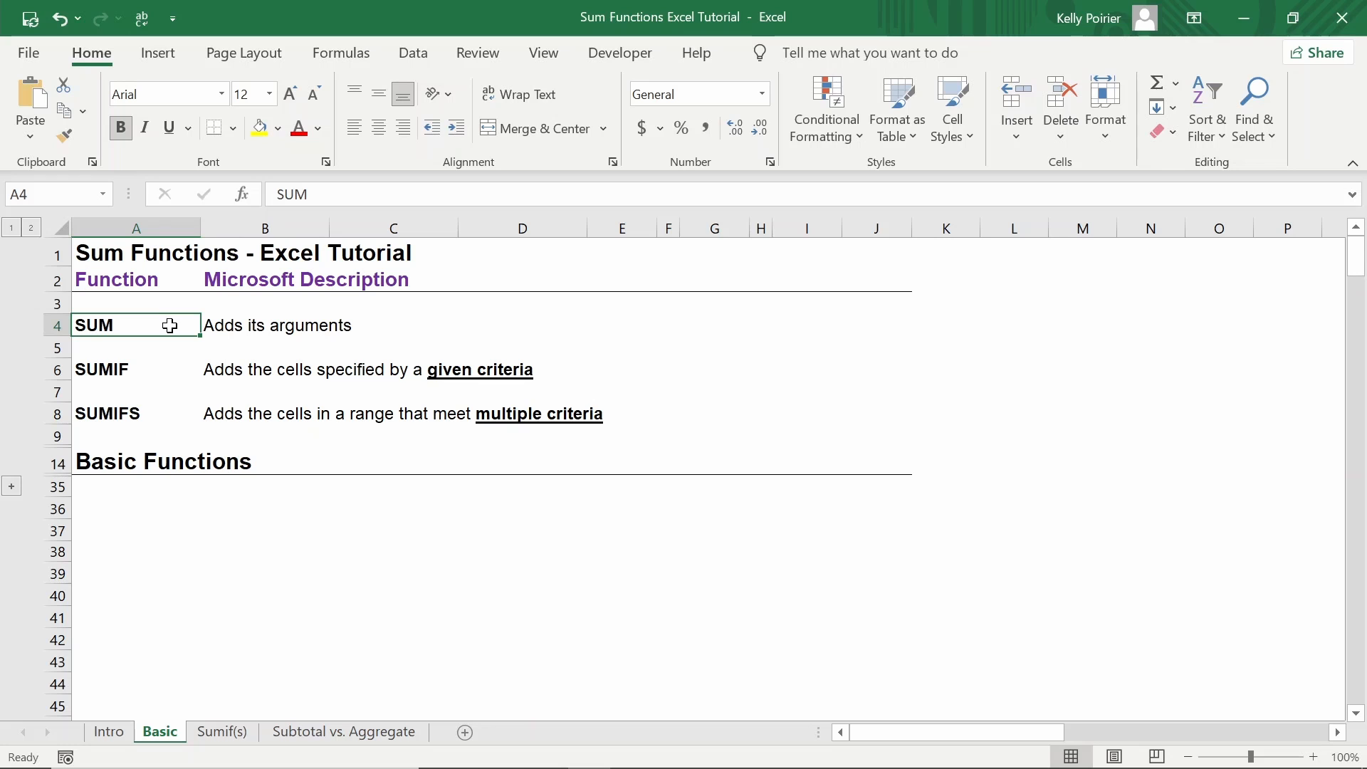
left_click(174, 368)
key("F2")
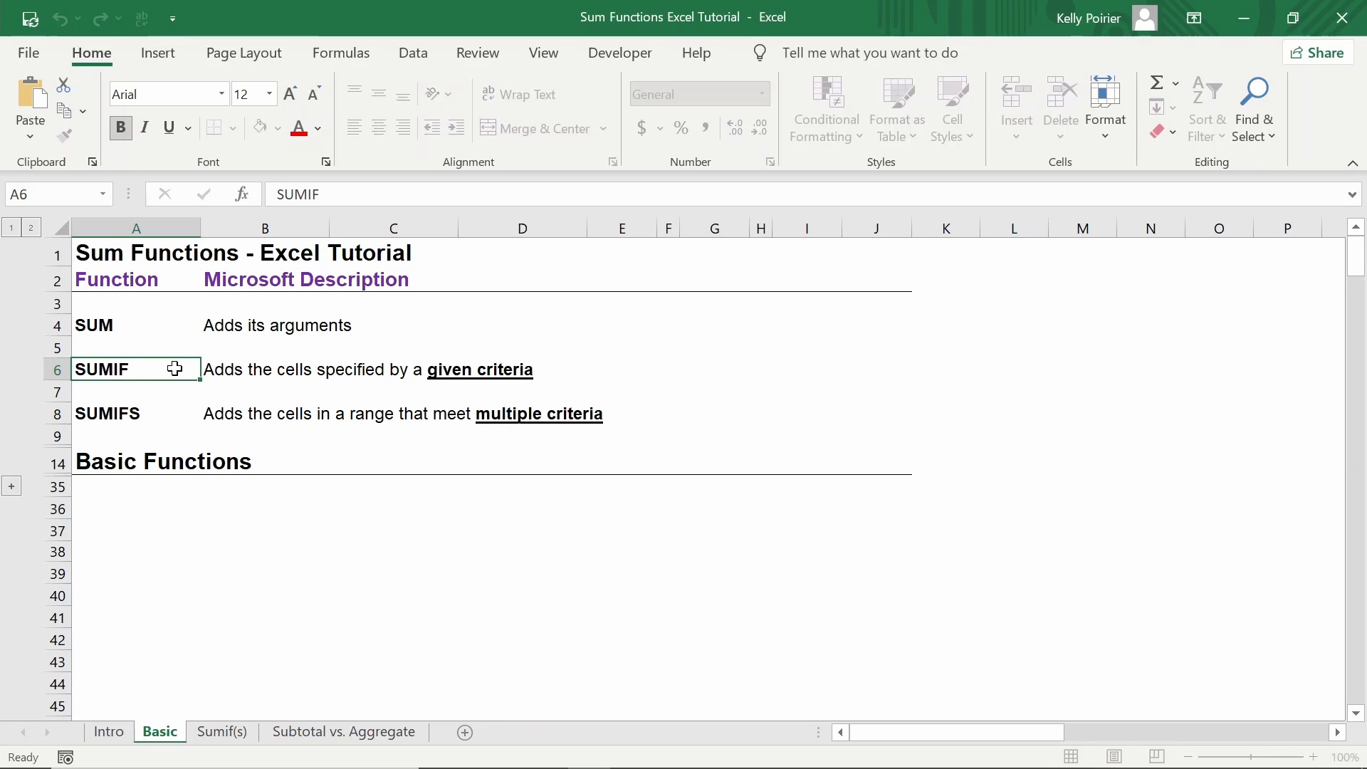
key("Escape")
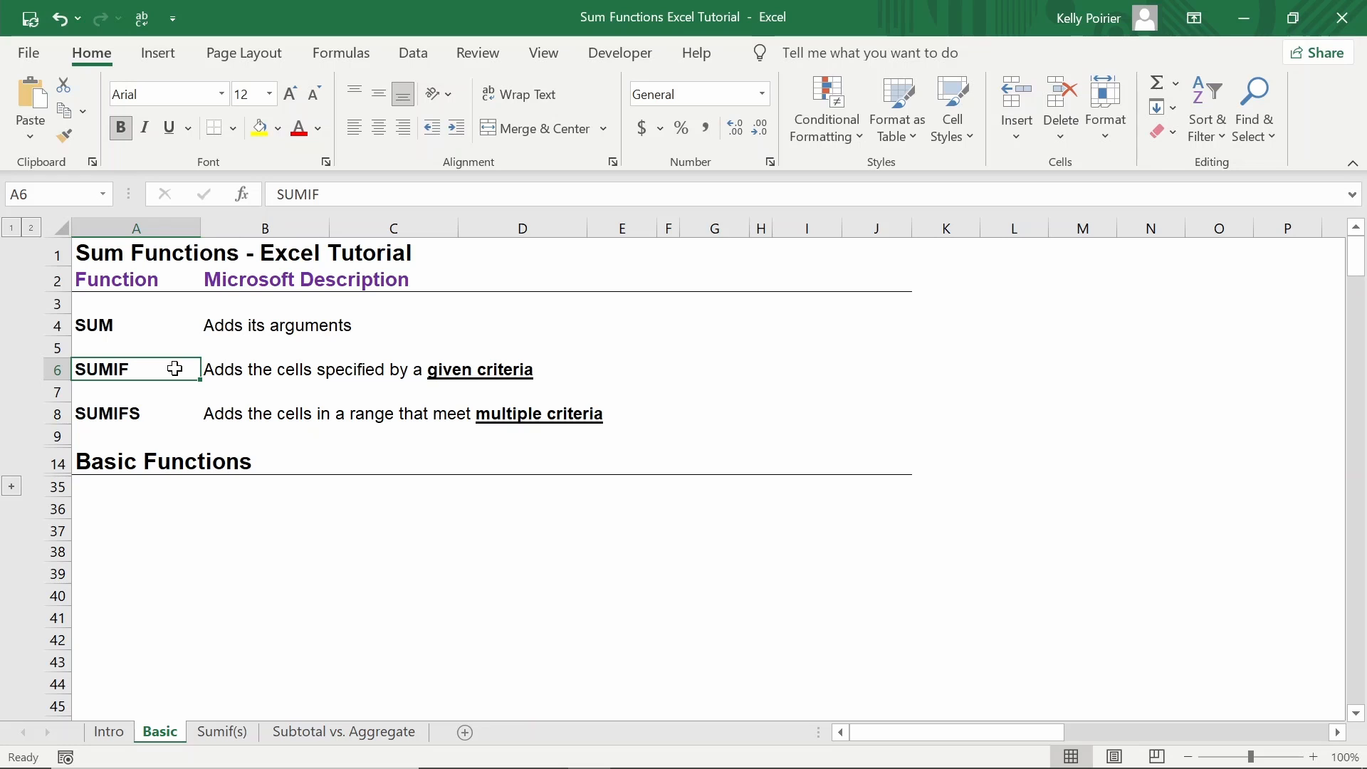
left_click(175, 407)
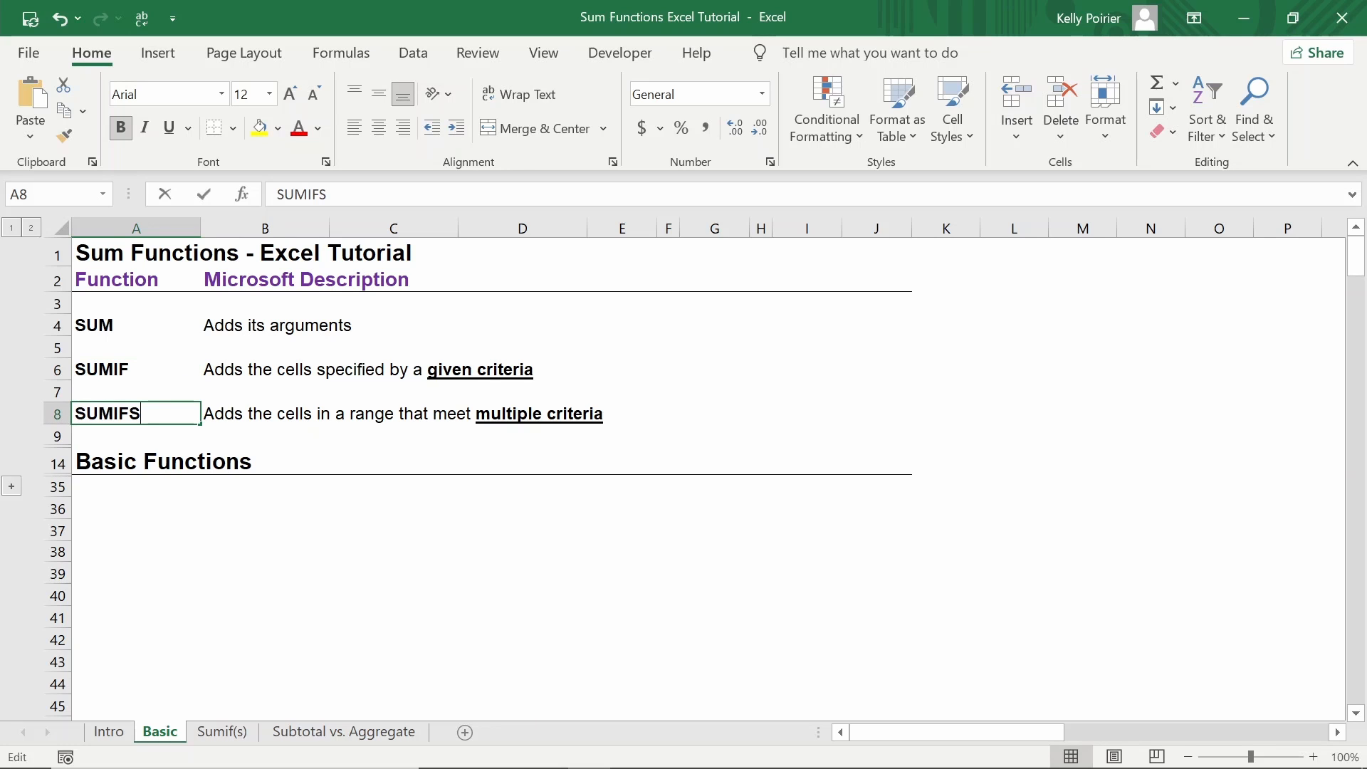
key("F2")
key("Escape")
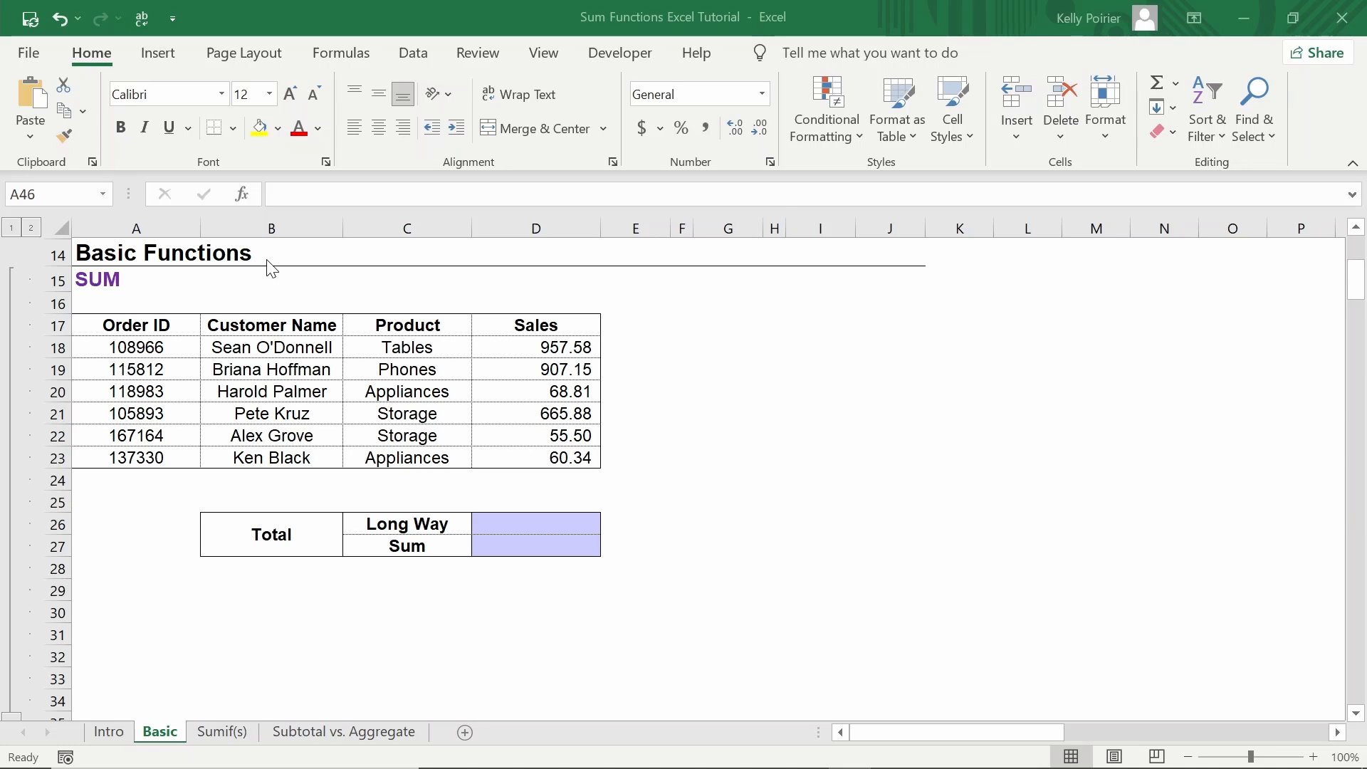
Select all order records in A18:D23 to review the data available for totalling.
left_click(176, 347)
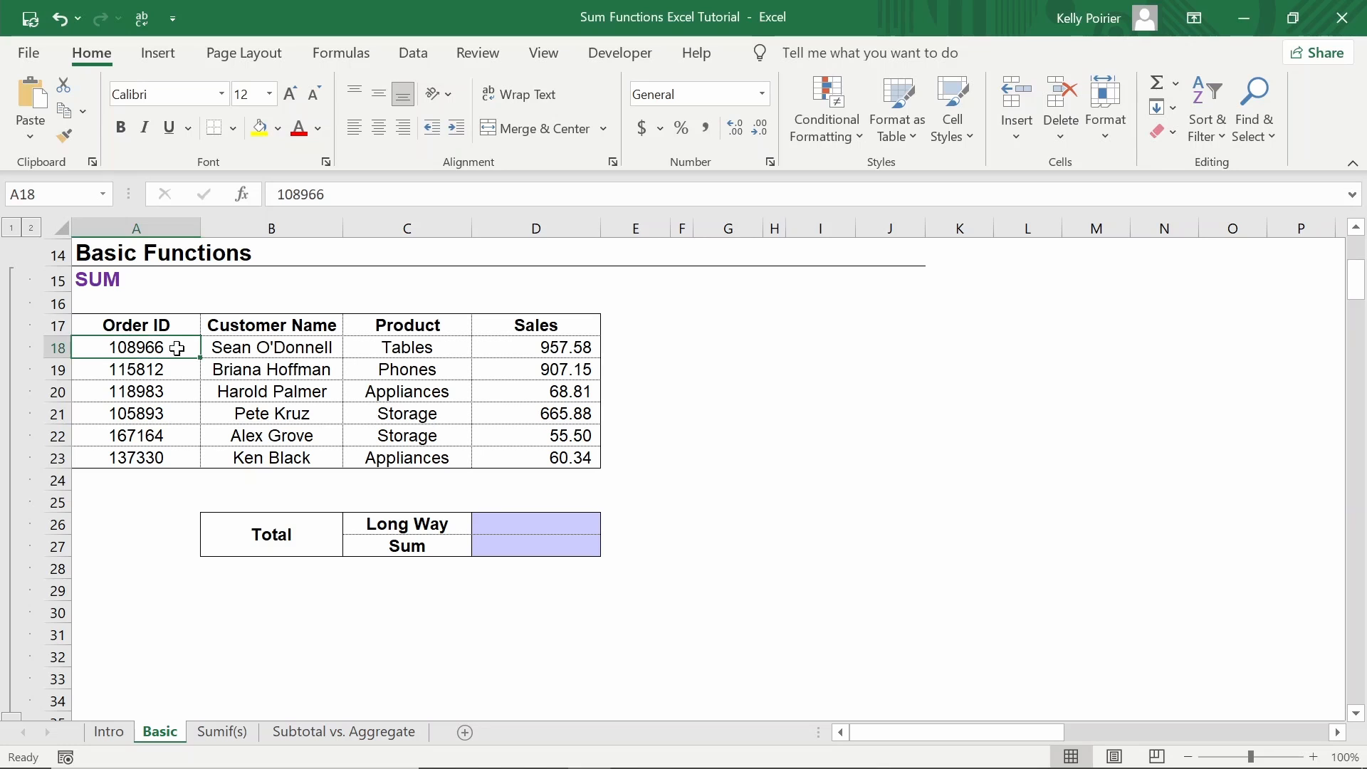
key("ctrl+shift+Down")
key("ctrl+shift+Right")
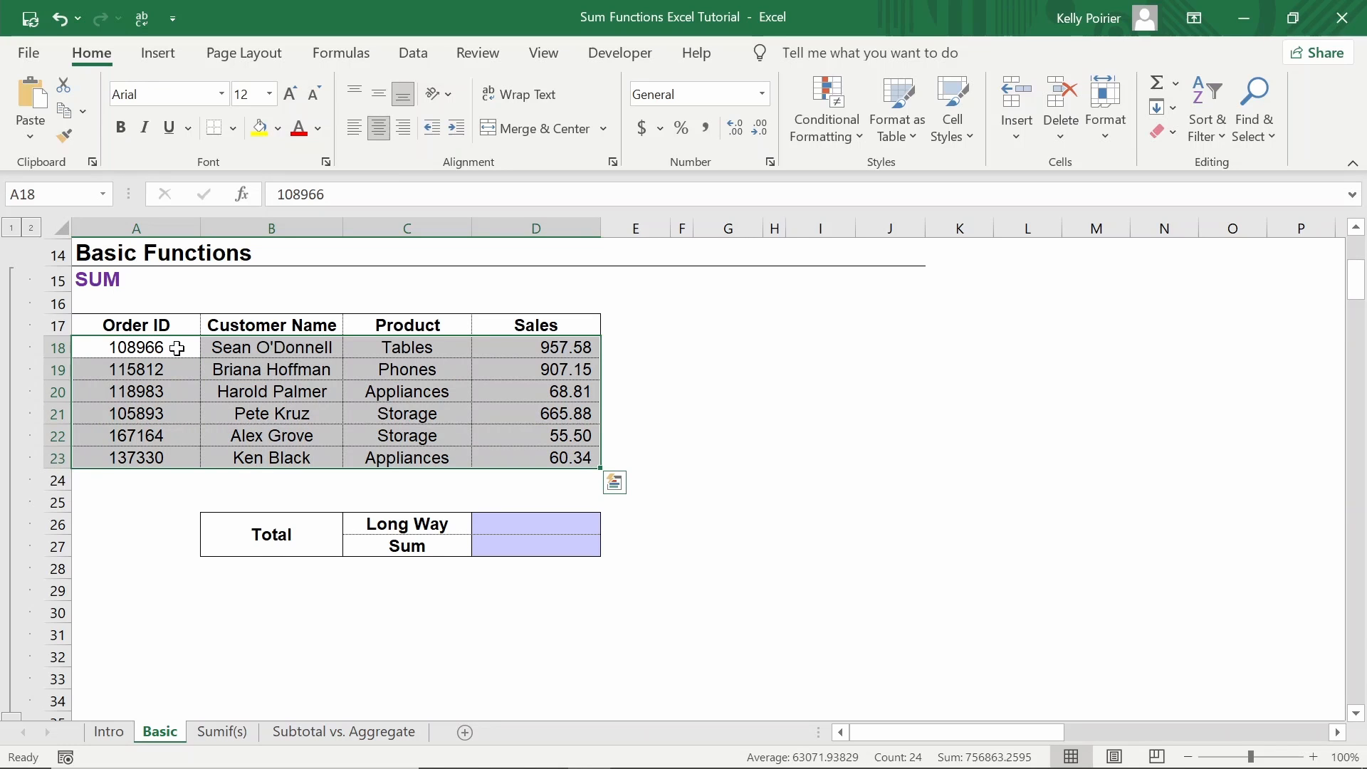
Total the sales in the Long Way cell D26 by adding individual cells with =D18+D19+D20+D21+D22+D23.
left_click(482, 522)
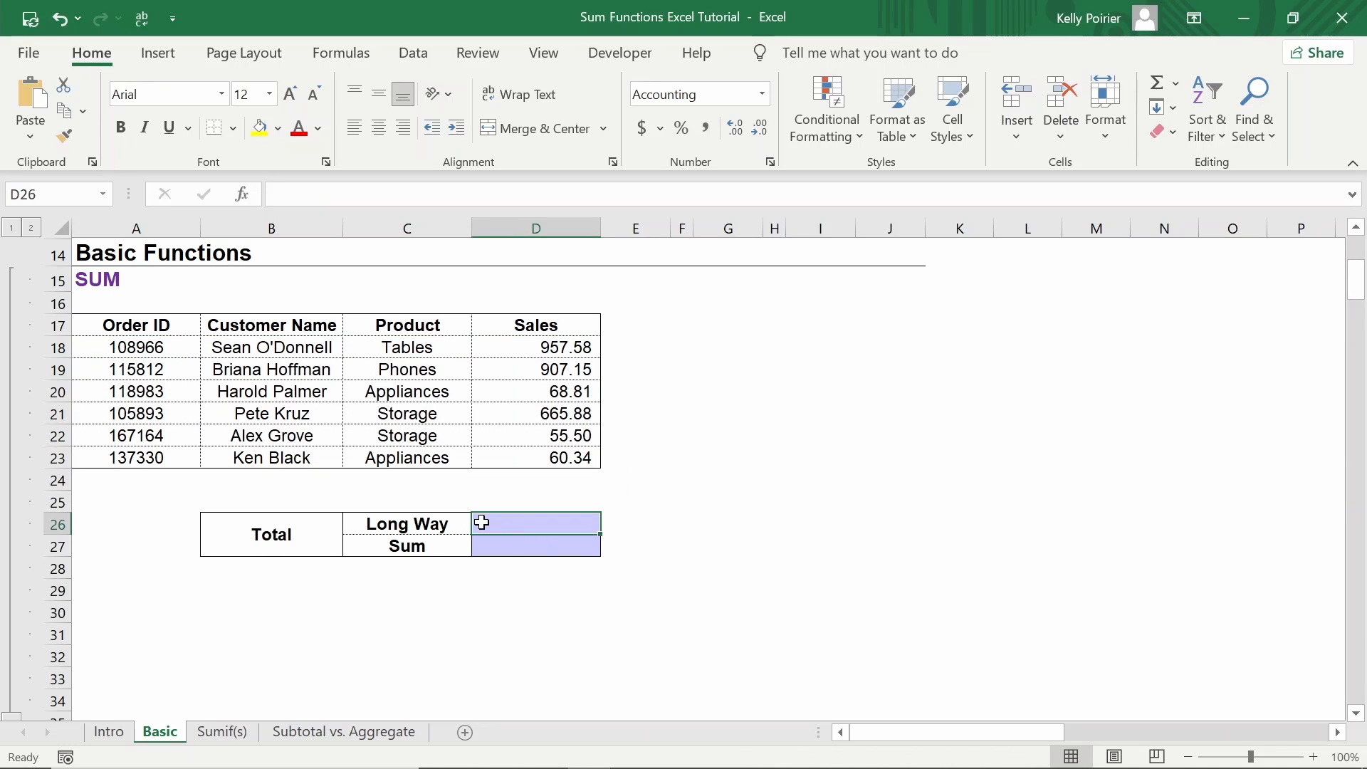
type("=")
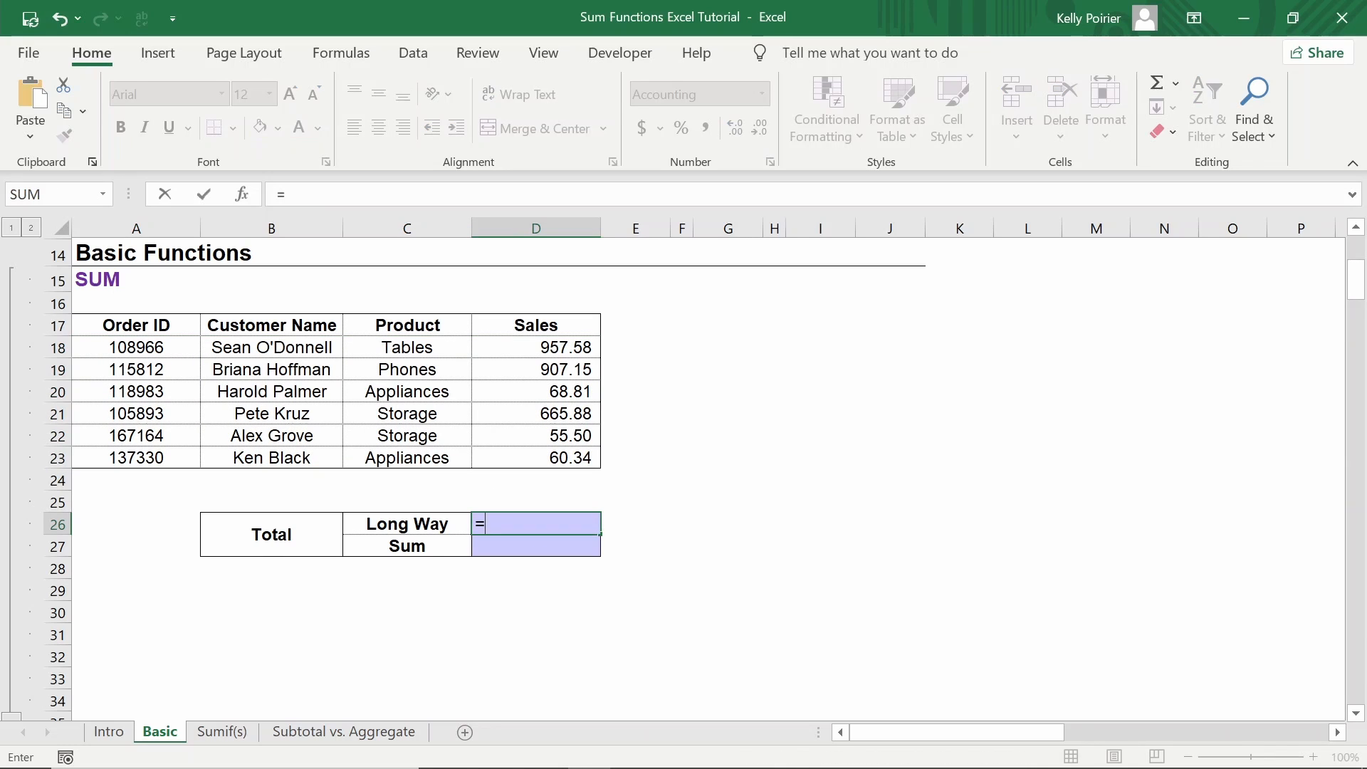
left_click(540, 356)
type("+")
left_click(542, 371)
type("+")
left_click(538, 391)
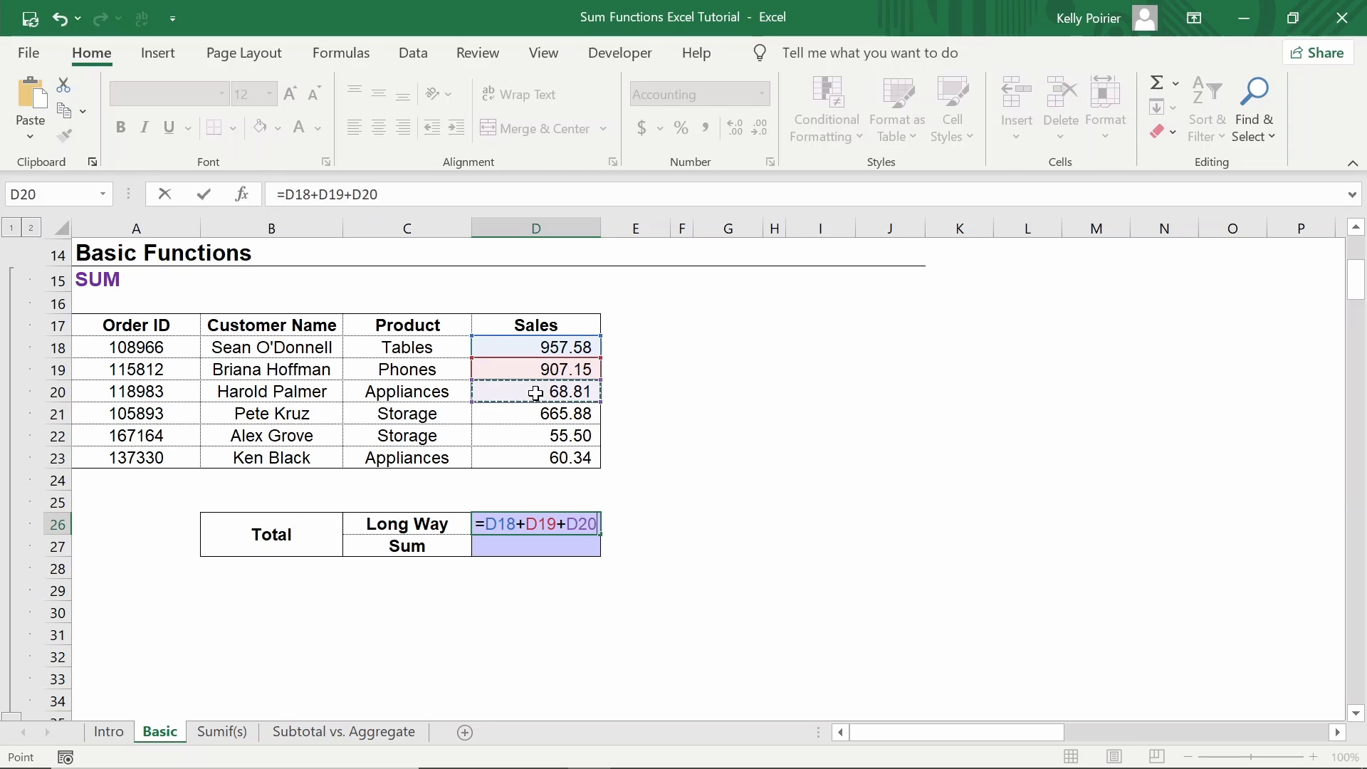
type("+")
left_click(532, 415)
type("+")
left_click(528, 436)
type("+")
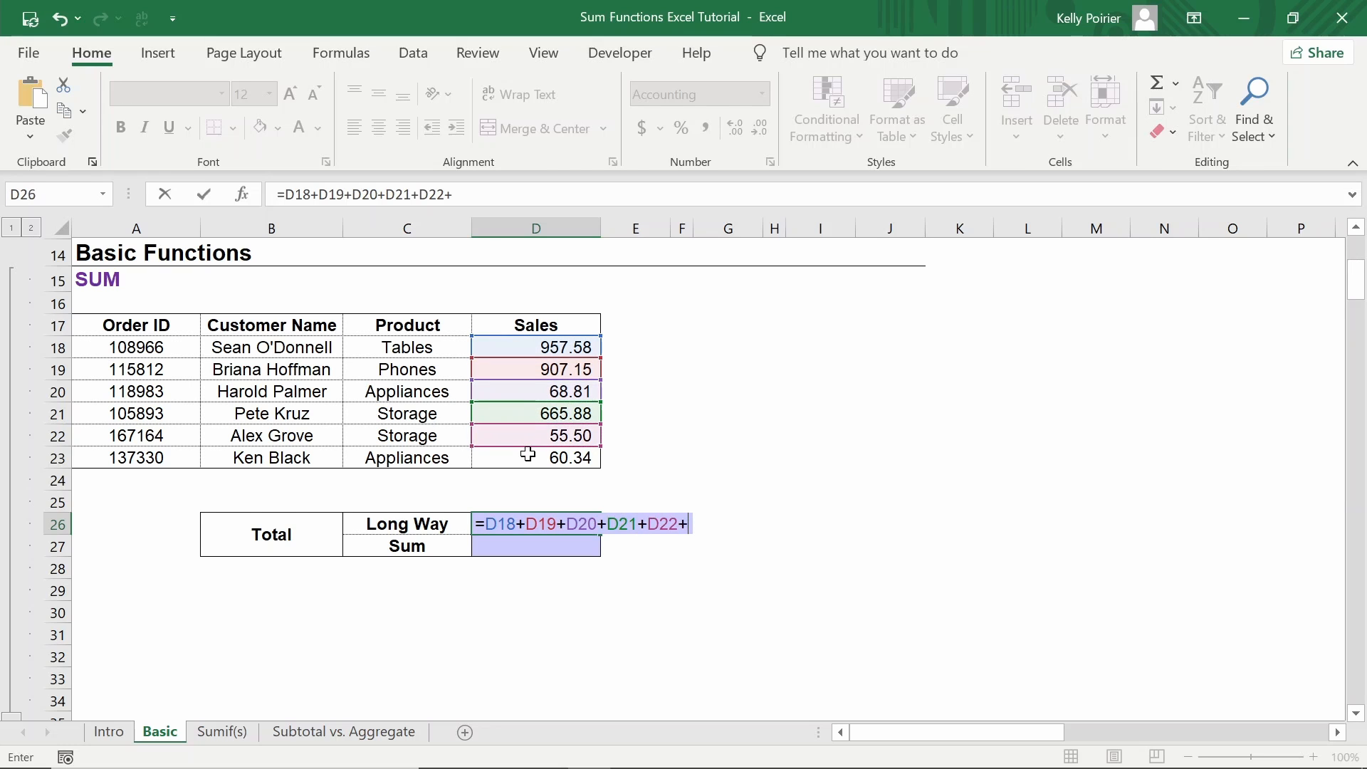
left_click(528, 455)
key("Return")
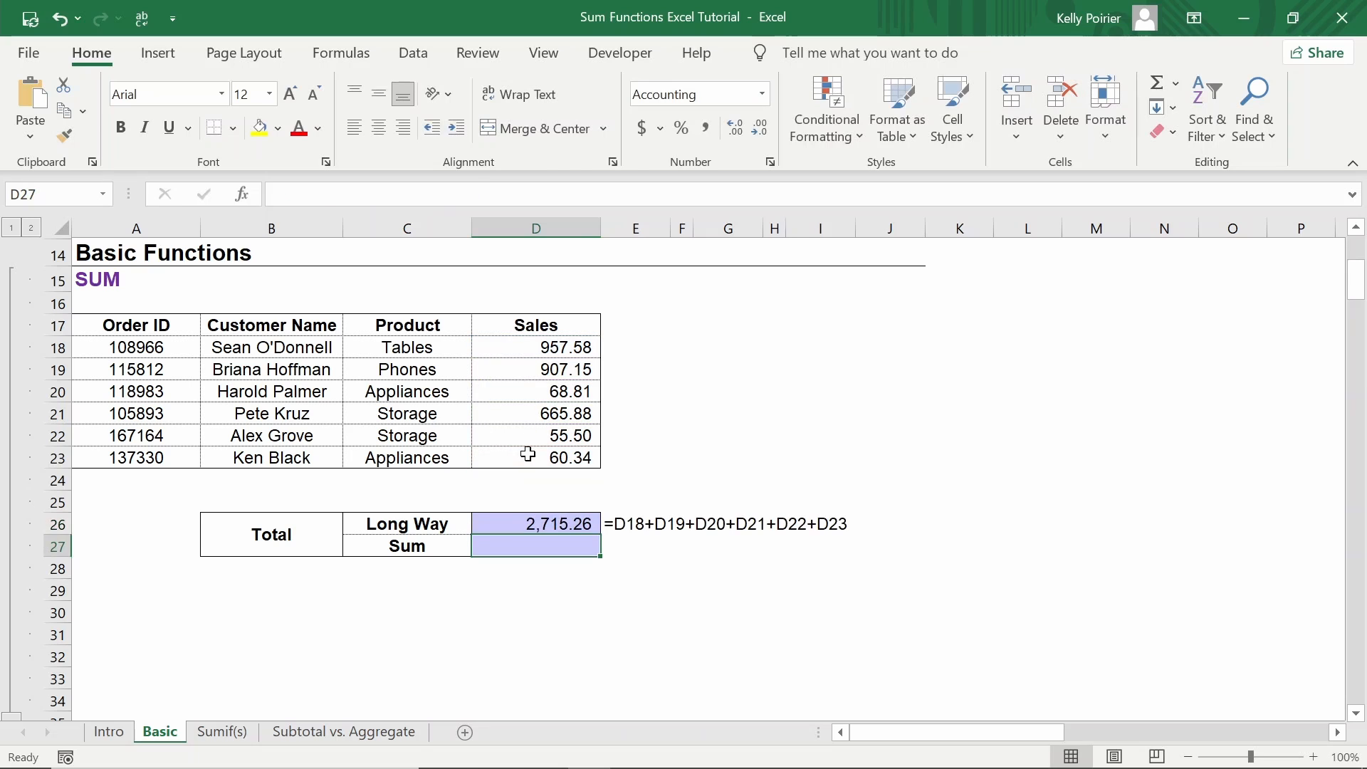
key("Up")
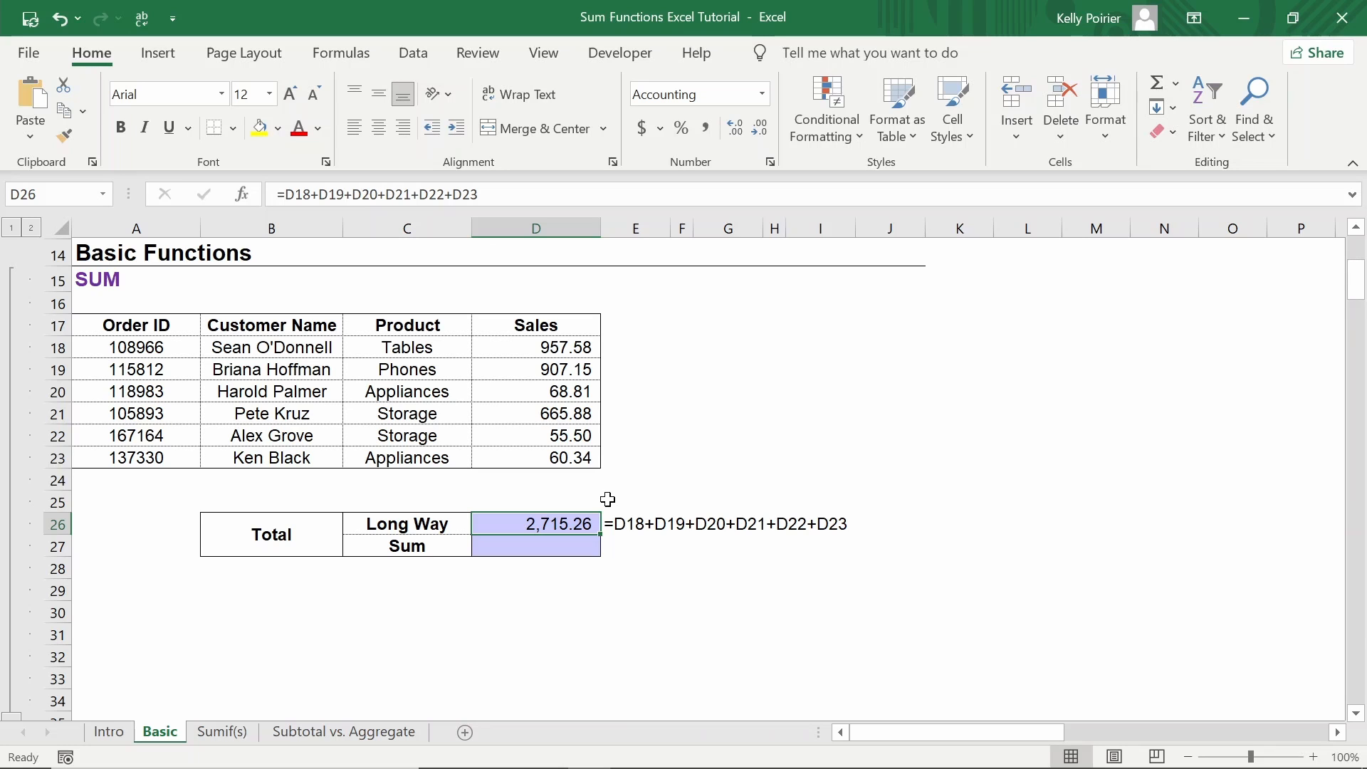
Total the sales in the Sum cell D27 with a SUM formula over D18:D23.
left_click(451, 549)
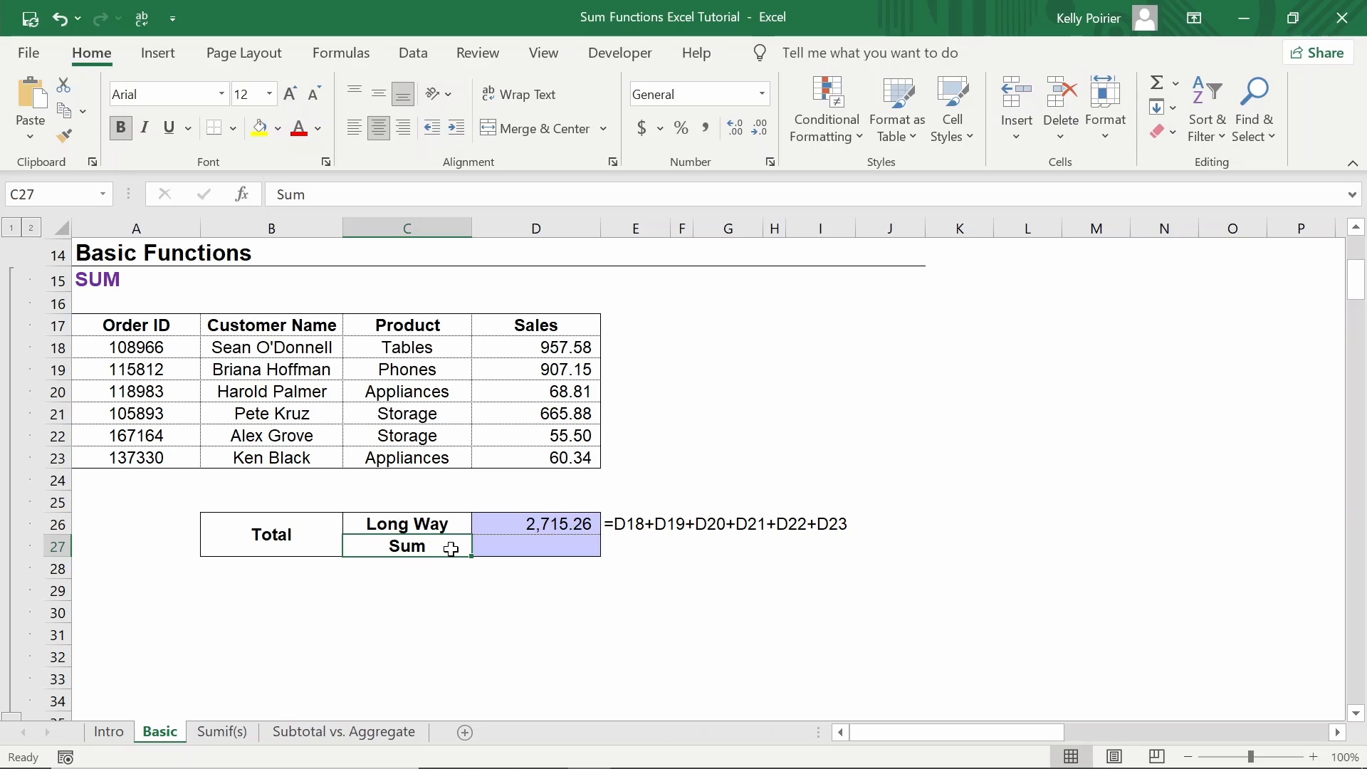
key("Tab")
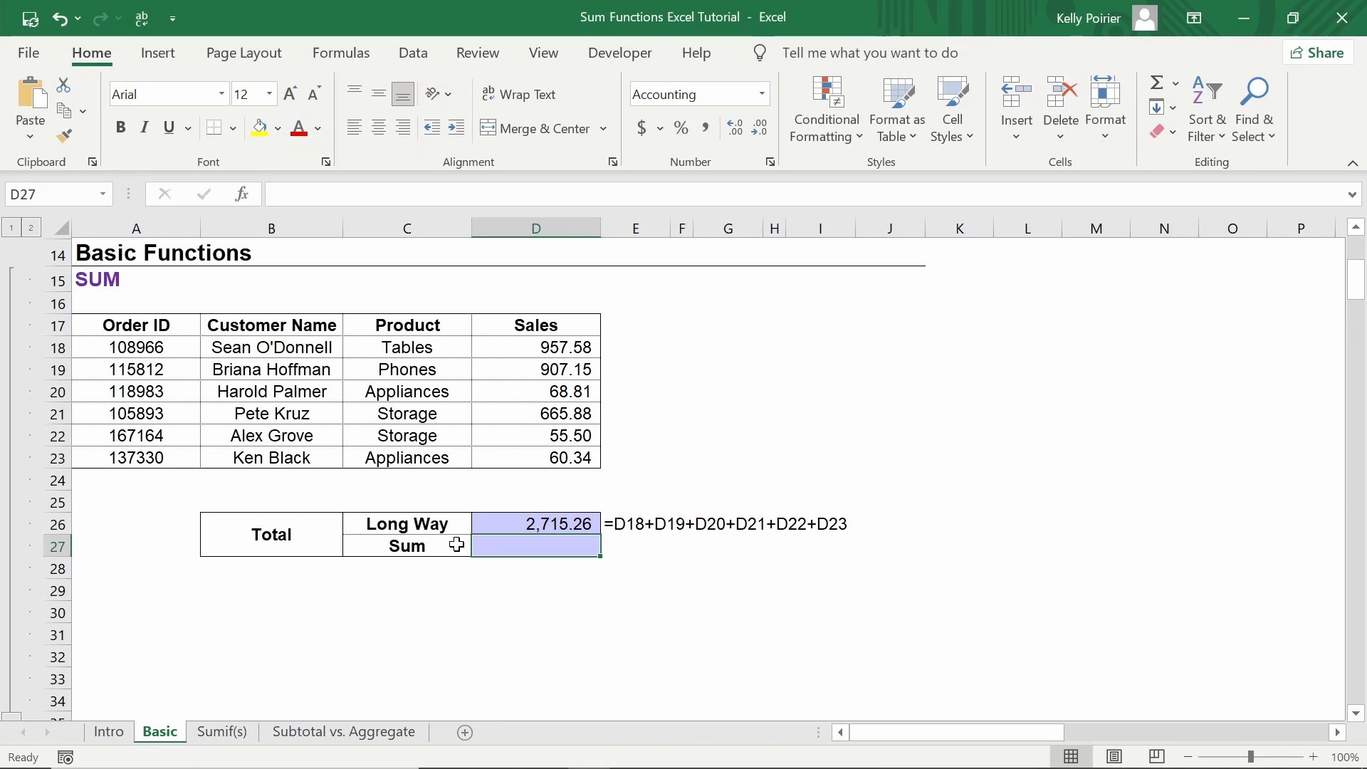
type("=sum(")
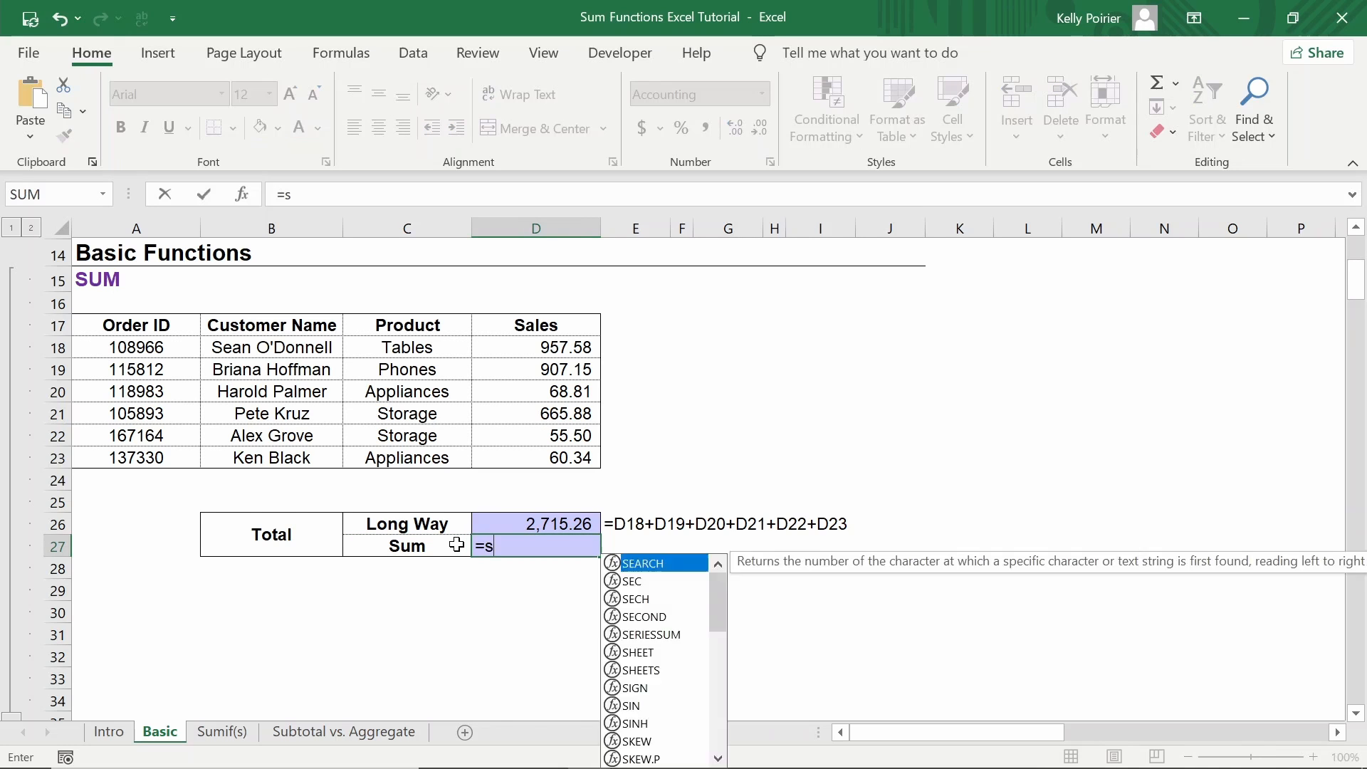
key("Up")
key("Up")
key("Up")
key("Up")
key("shift+Up")
key("shift+Up")
key("shift+Up")
key("shift+Up")
key("shift+Up")
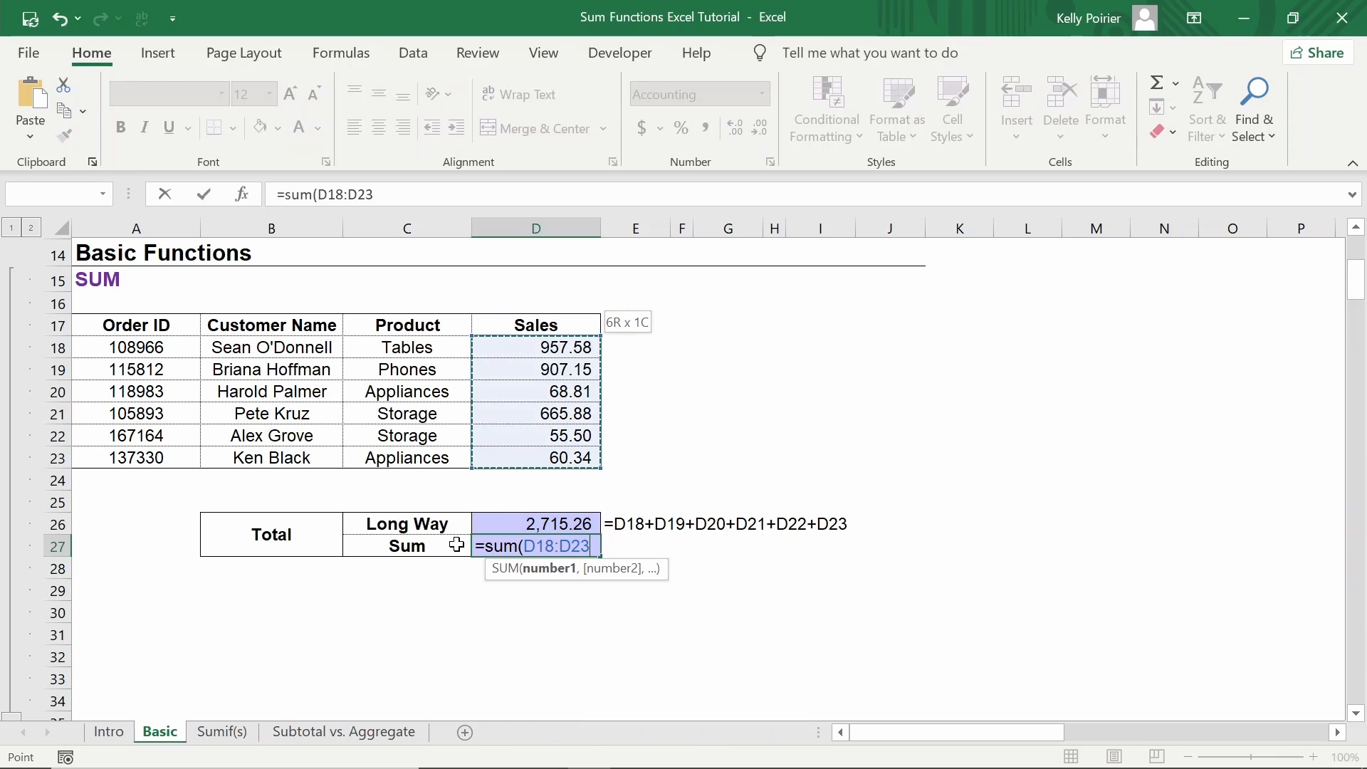
key("ctrl+Return")
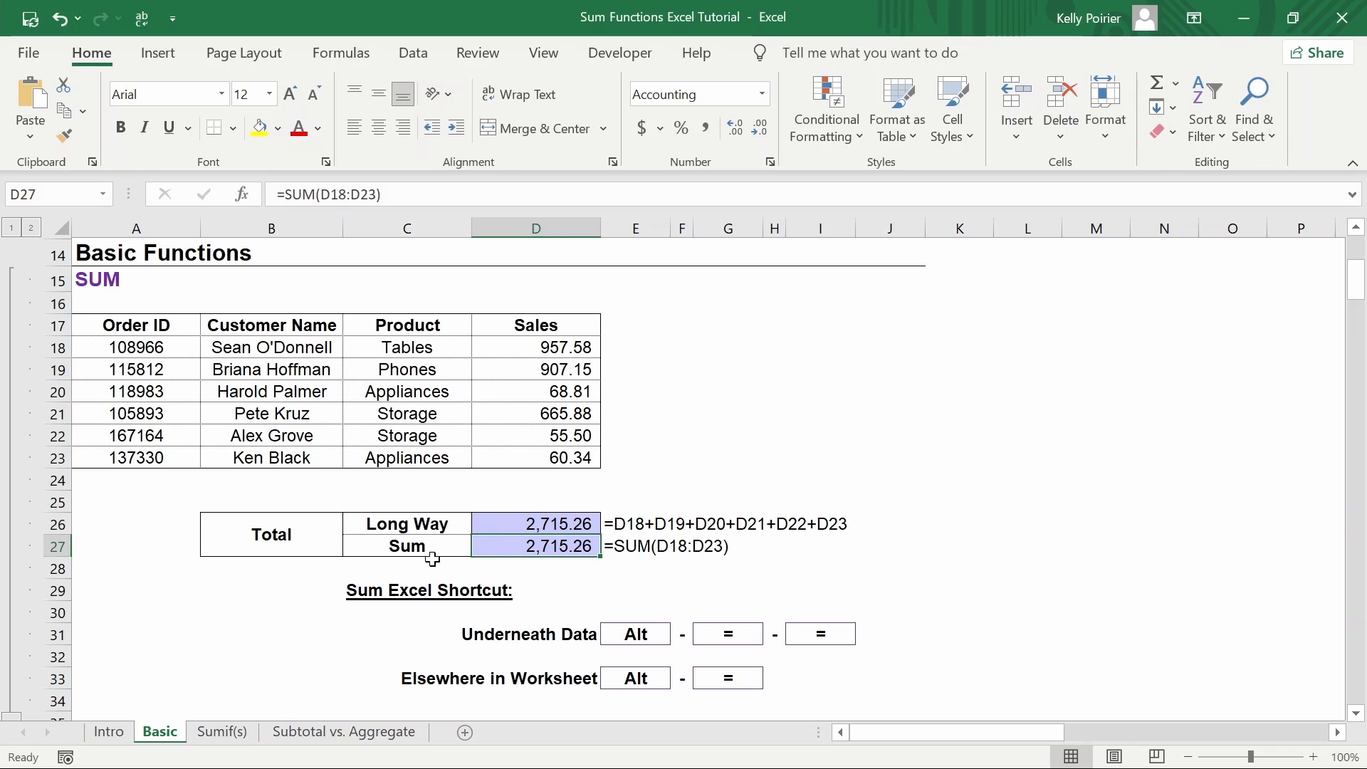
Review the Underneath Data shortcut note and insert an AutoSum of D18:D23 directly beneath the Sales column in D24.
left_click(380, 589)
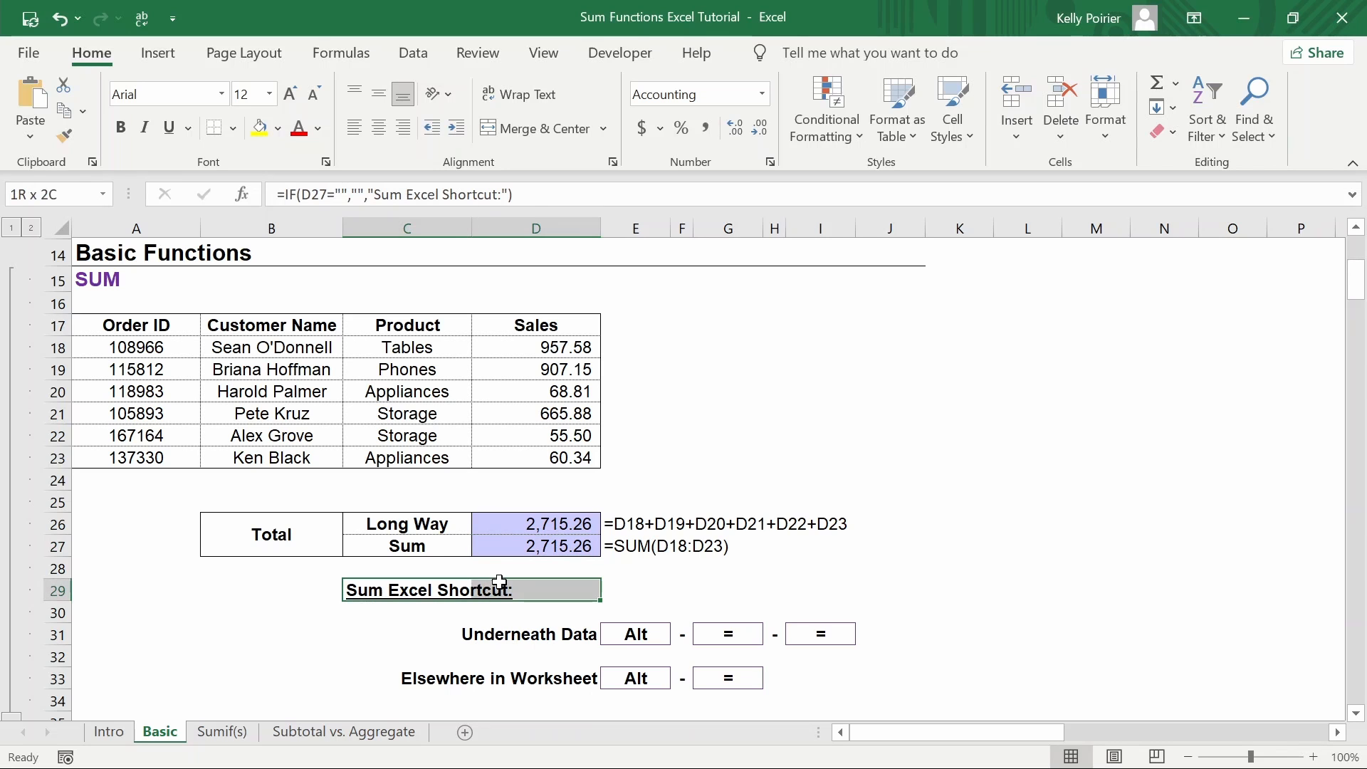
left_click(406, 591, "ctrl")
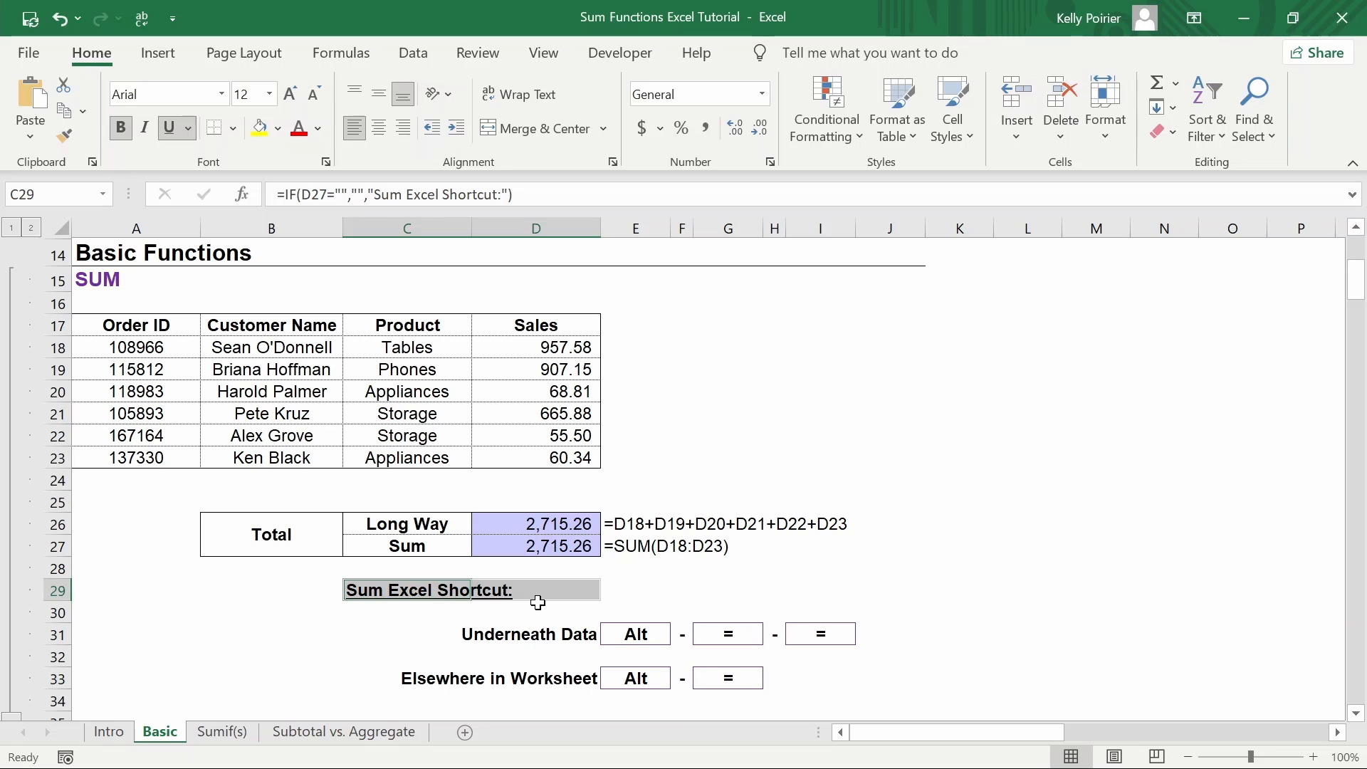
left_click_drag(630, 634, 826, 634)
left_click(653, 632, "ctrl")
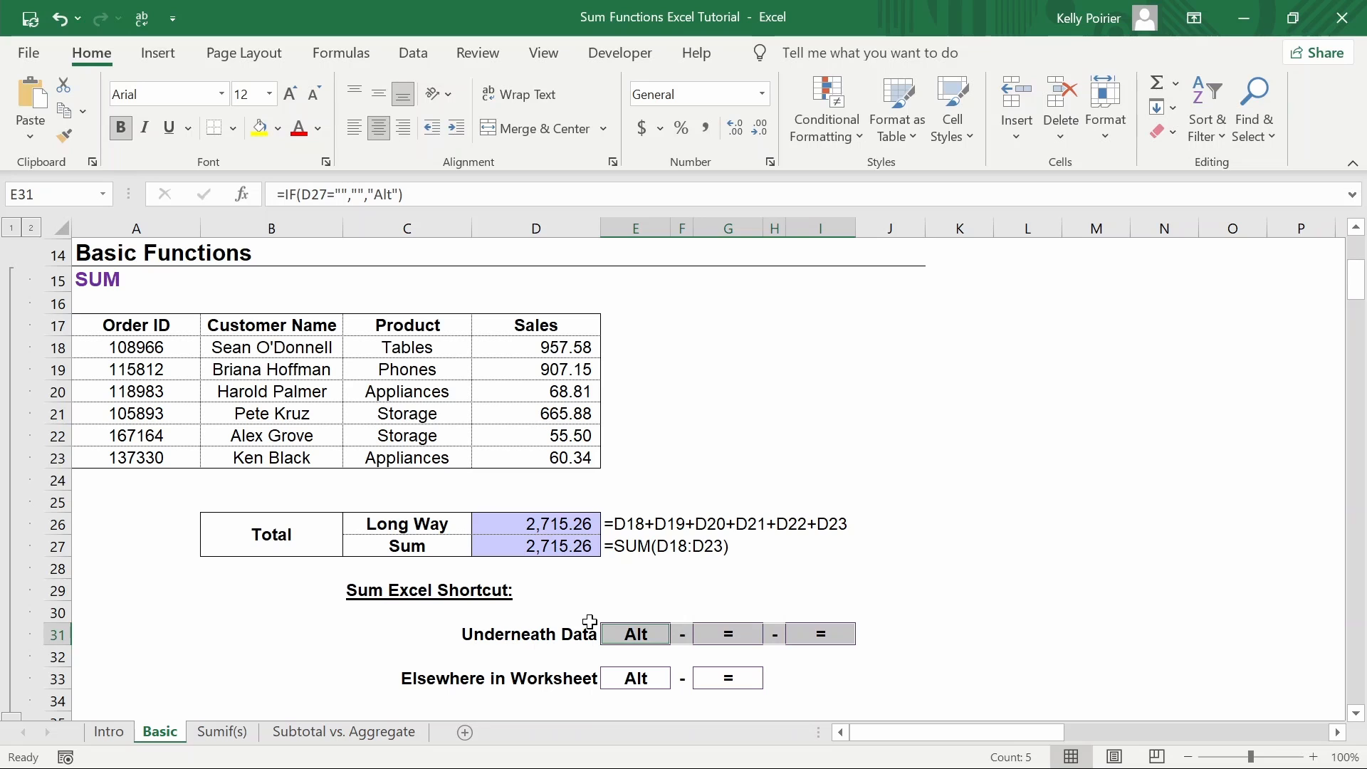
left_click(489, 481)
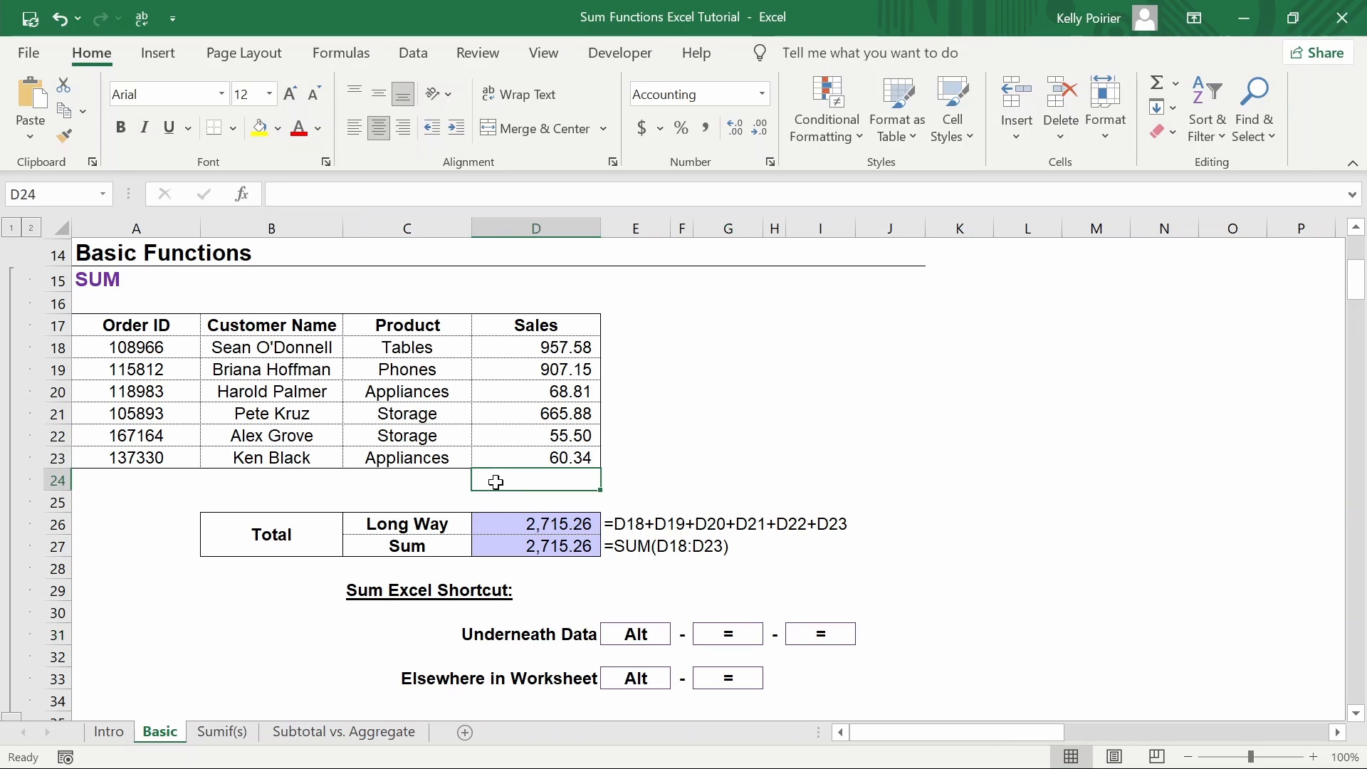
key("alt+equal")
key("alt+equal")
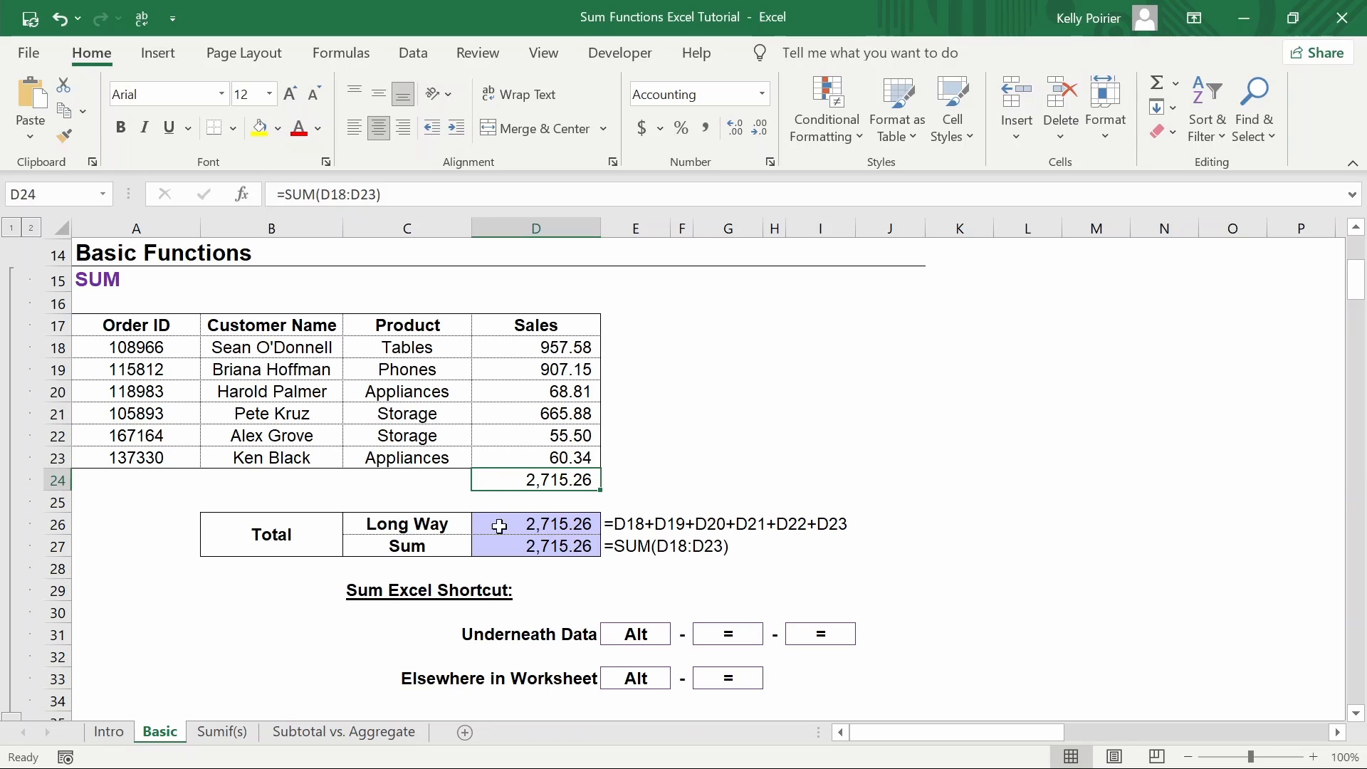
Review the Elsewhere in Worksheet shortcut note and insert an AutoSum in E24 with its range set to D18:D23.
left_click(561, 676)
key("shift+Left")
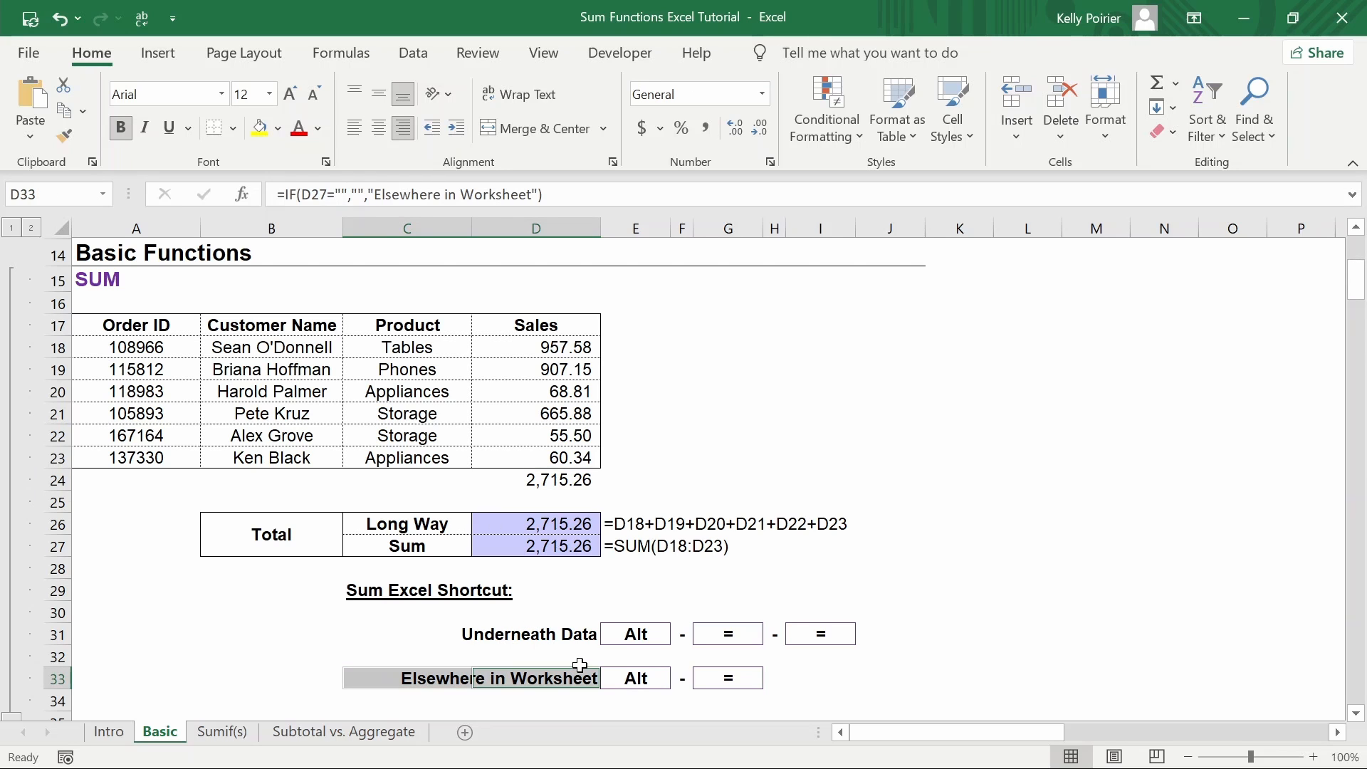
left_click(619, 678)
key("shift+Right")
key("shift+Right")
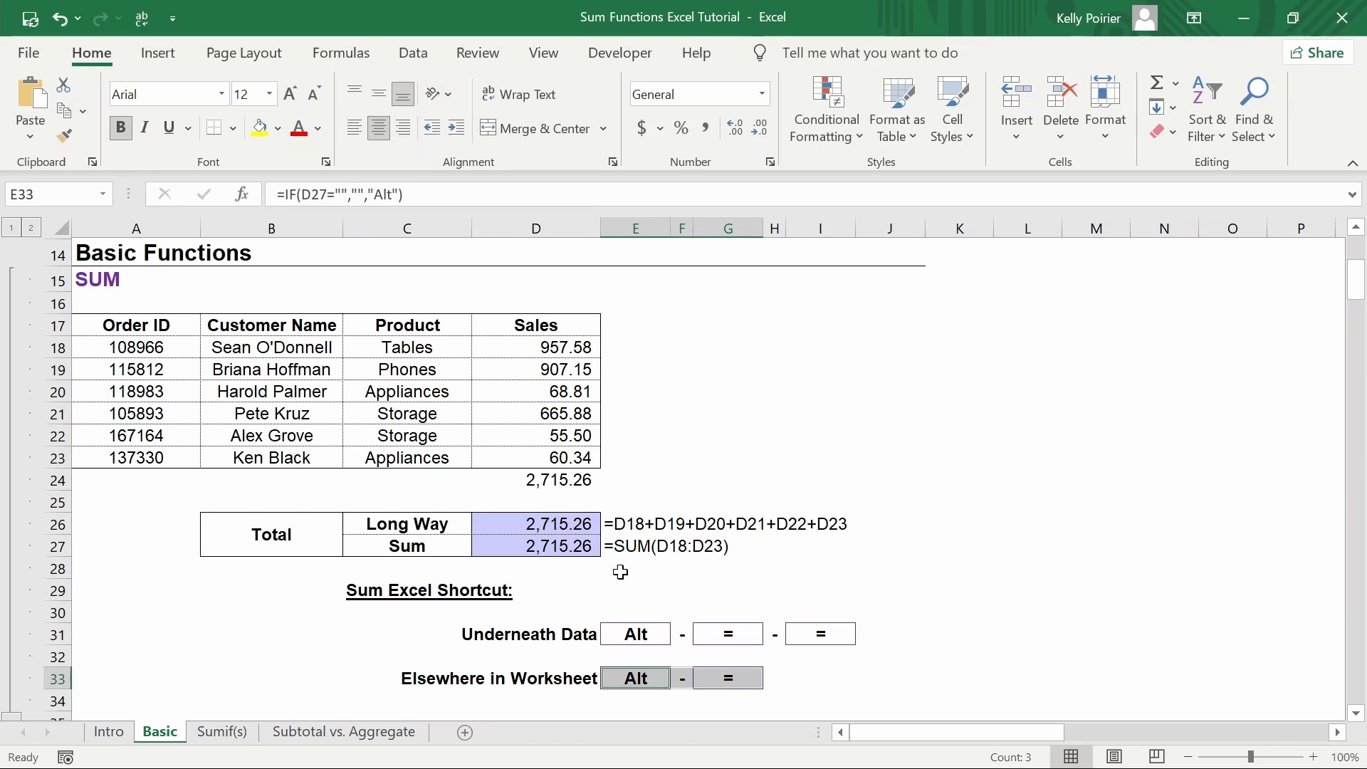
left_click(637, 478)
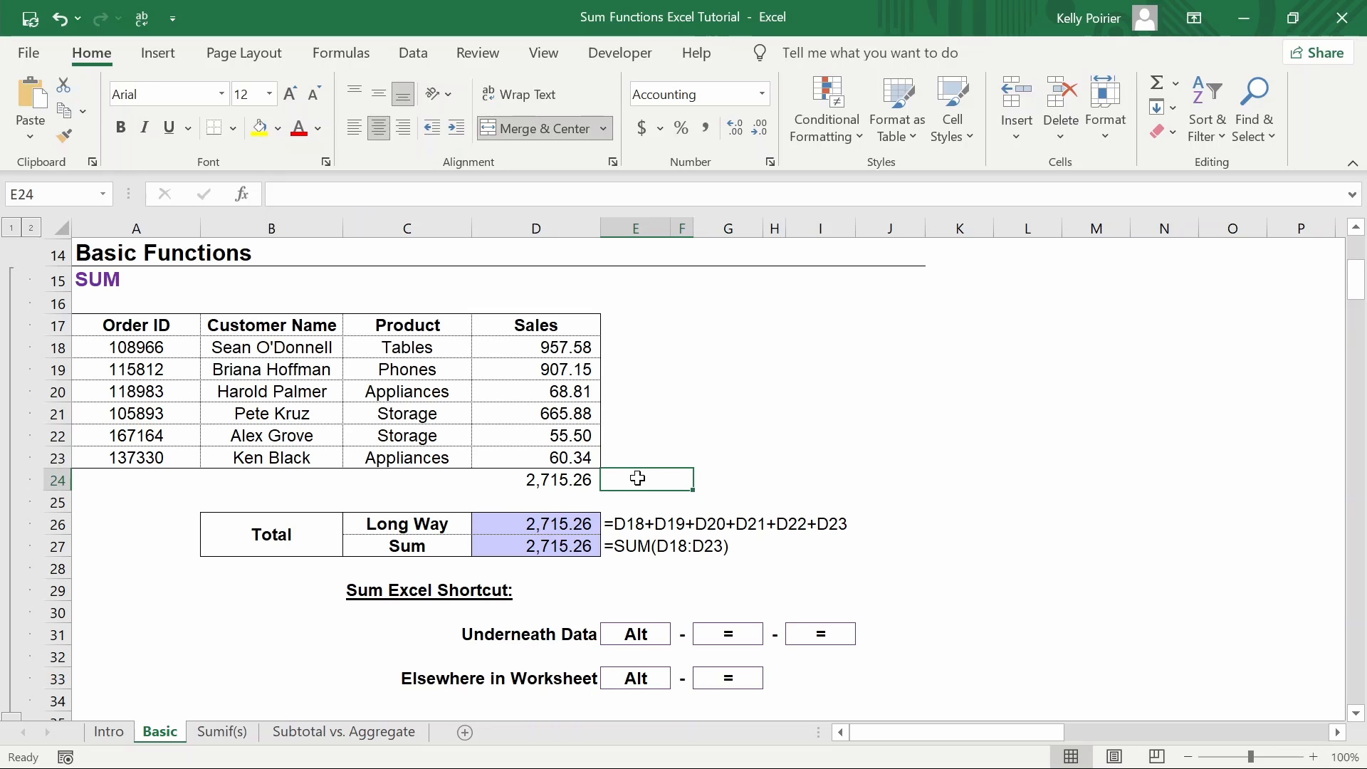
key("alt+equal")
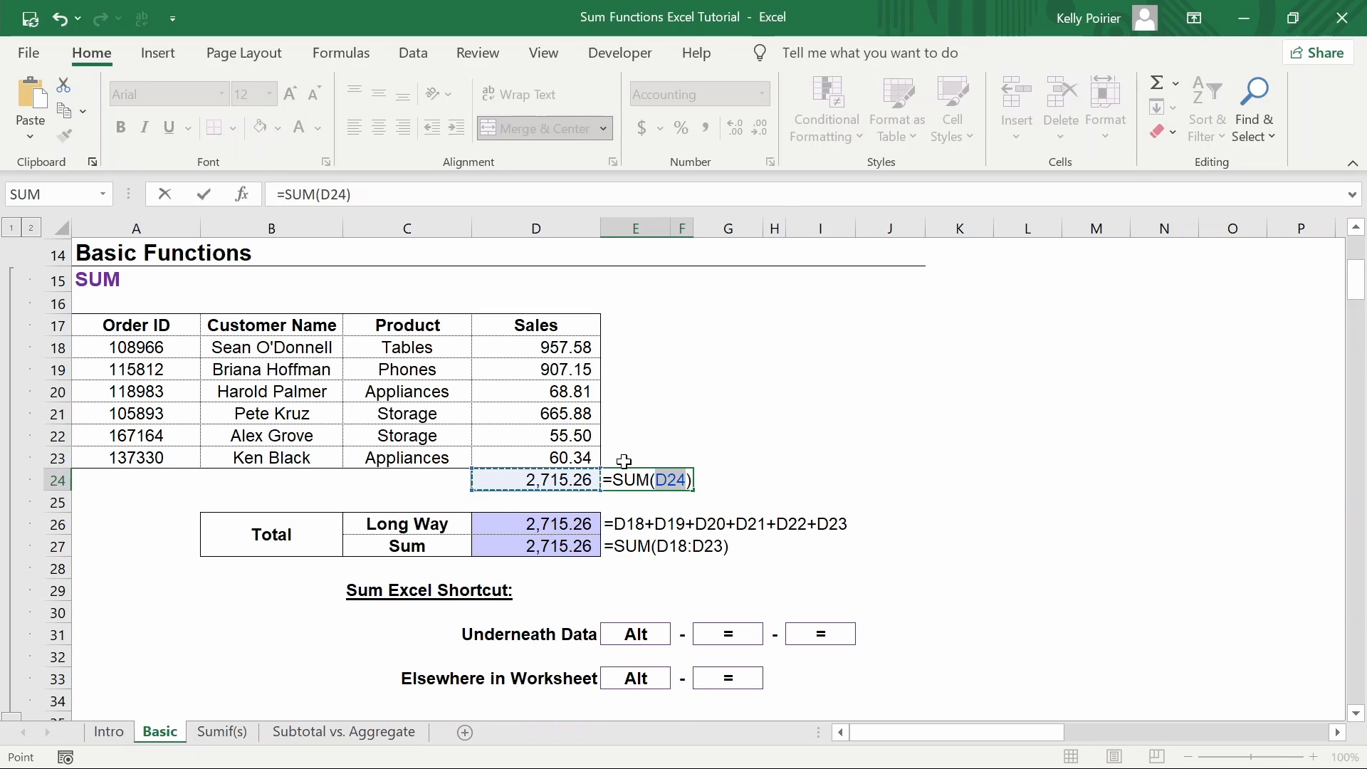
key("Up")
key("shift+Up")
key("shift+Up")
key("shift+Up")
key("shift+Up")
key("shift+Up")
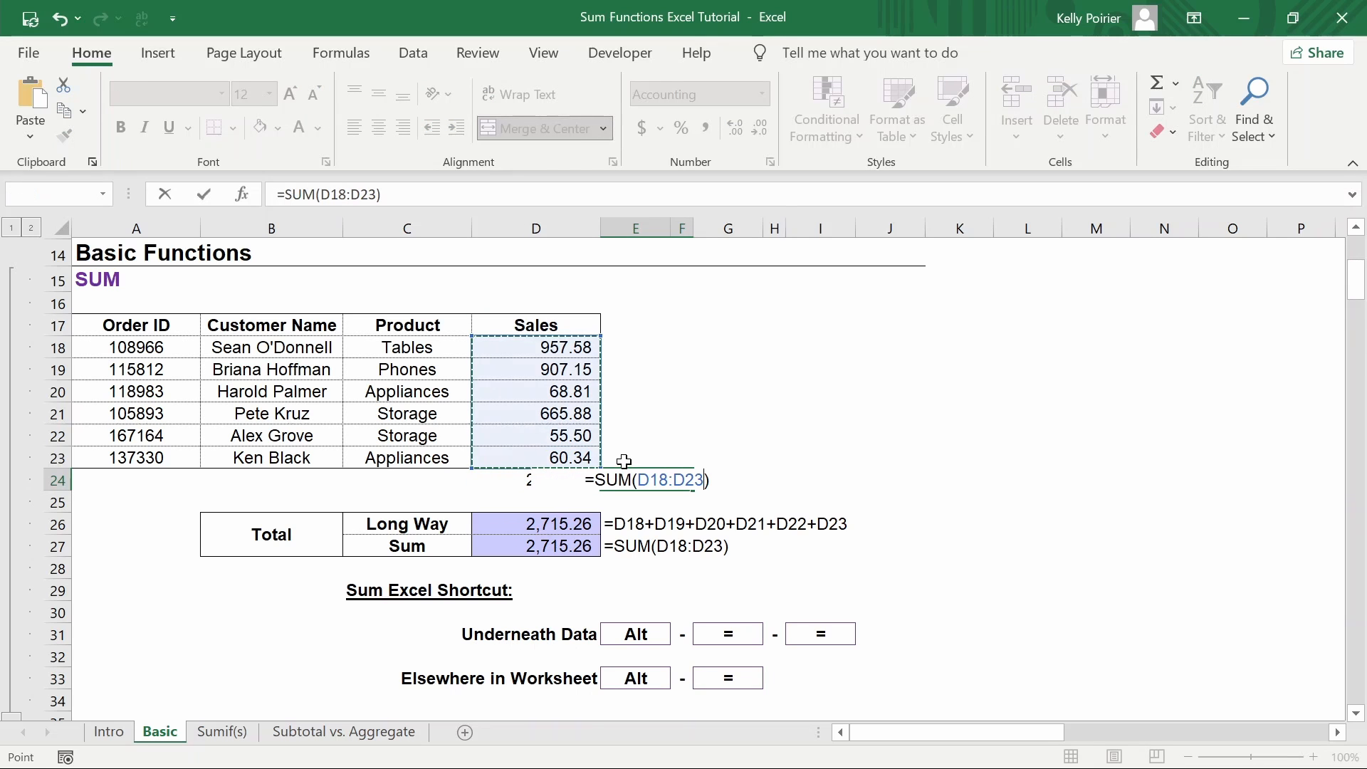
key("ctrl+Return")
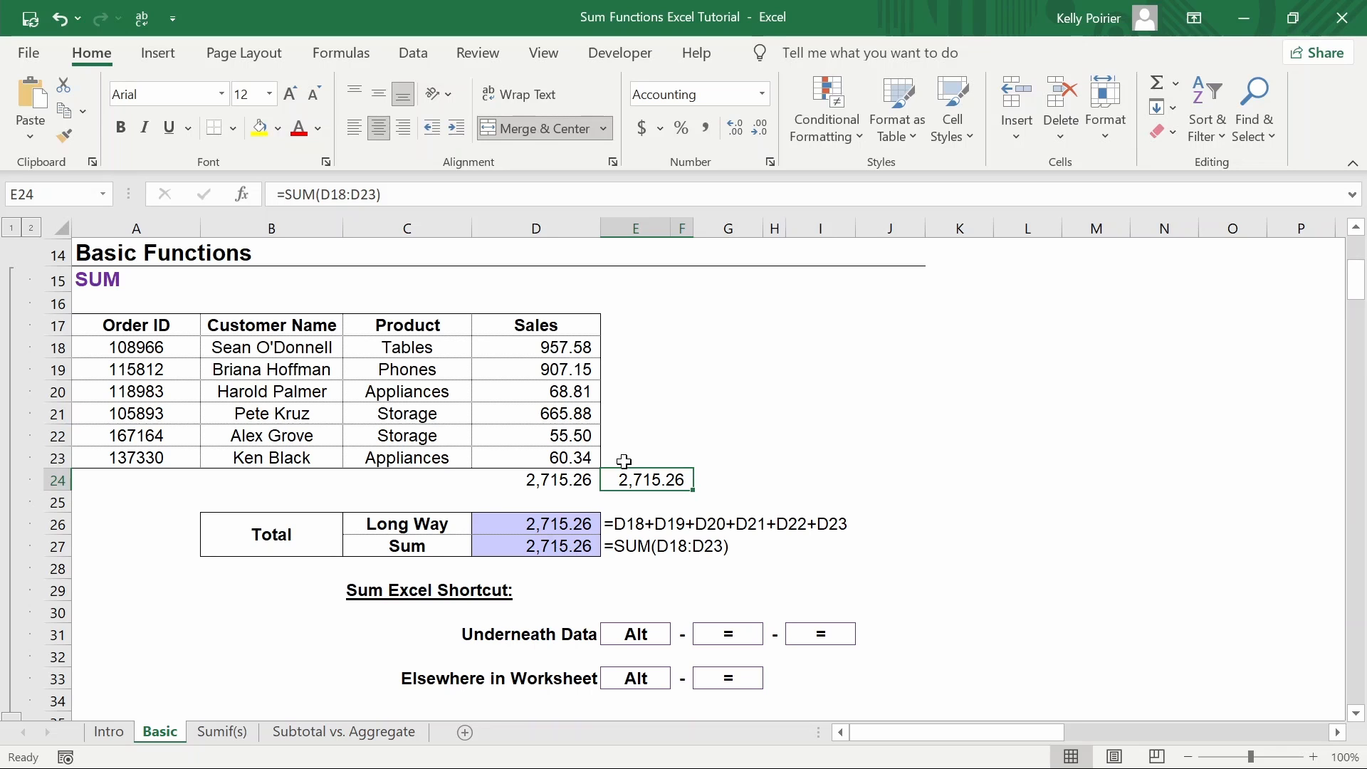
Switch to the Sumif(s) sheet, review the SUMIFS syntax, Sales column and California lookup, and select SUMIF's Total cell F18.
key("ctrl+Page_Down")
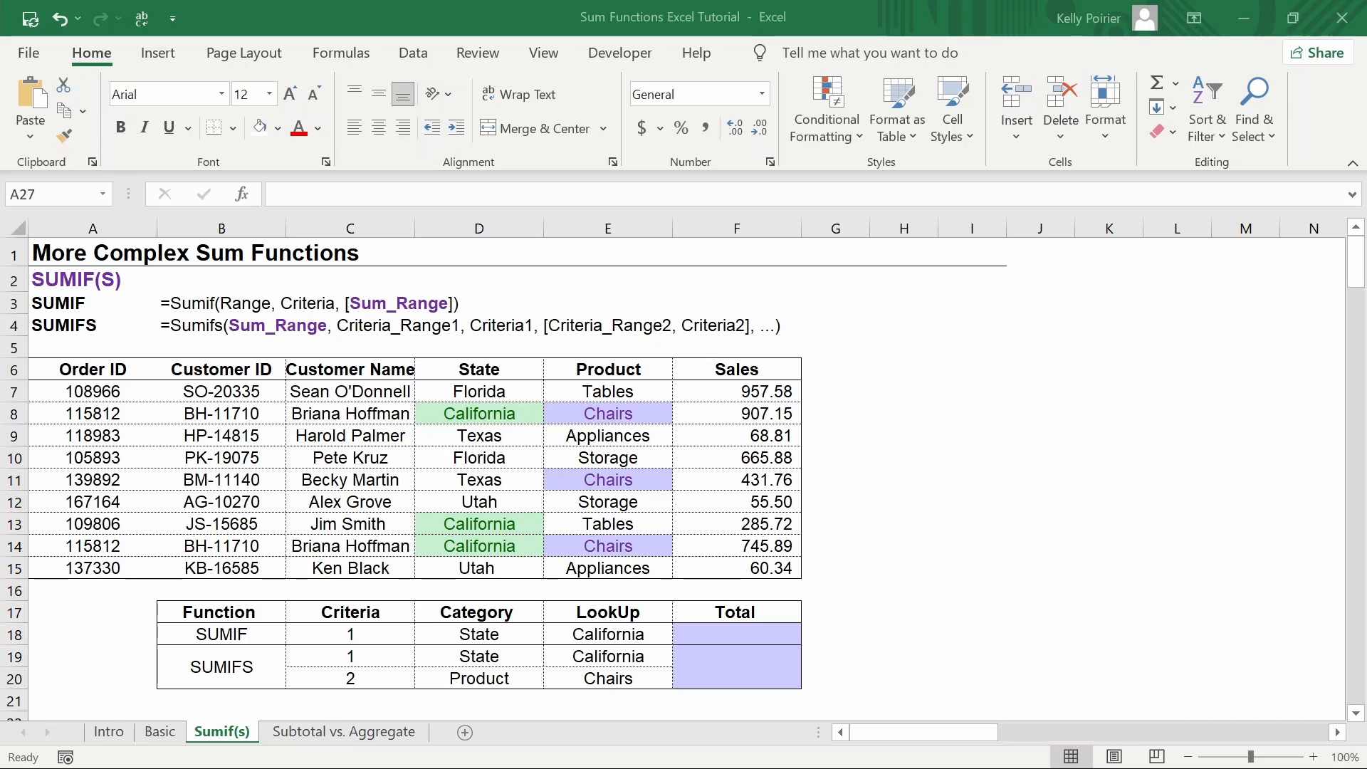
left_click(111, 327)
left_click(119, 327)
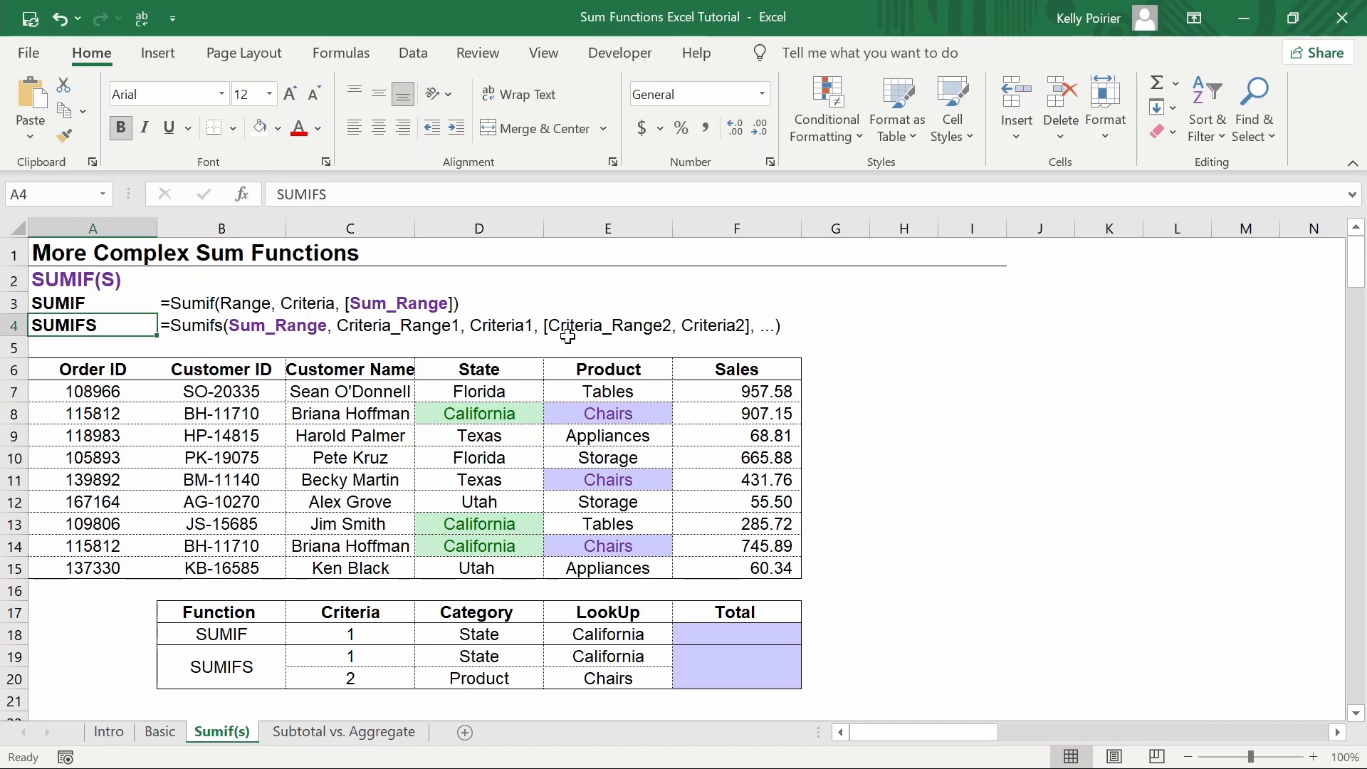
left_click(267, 634)
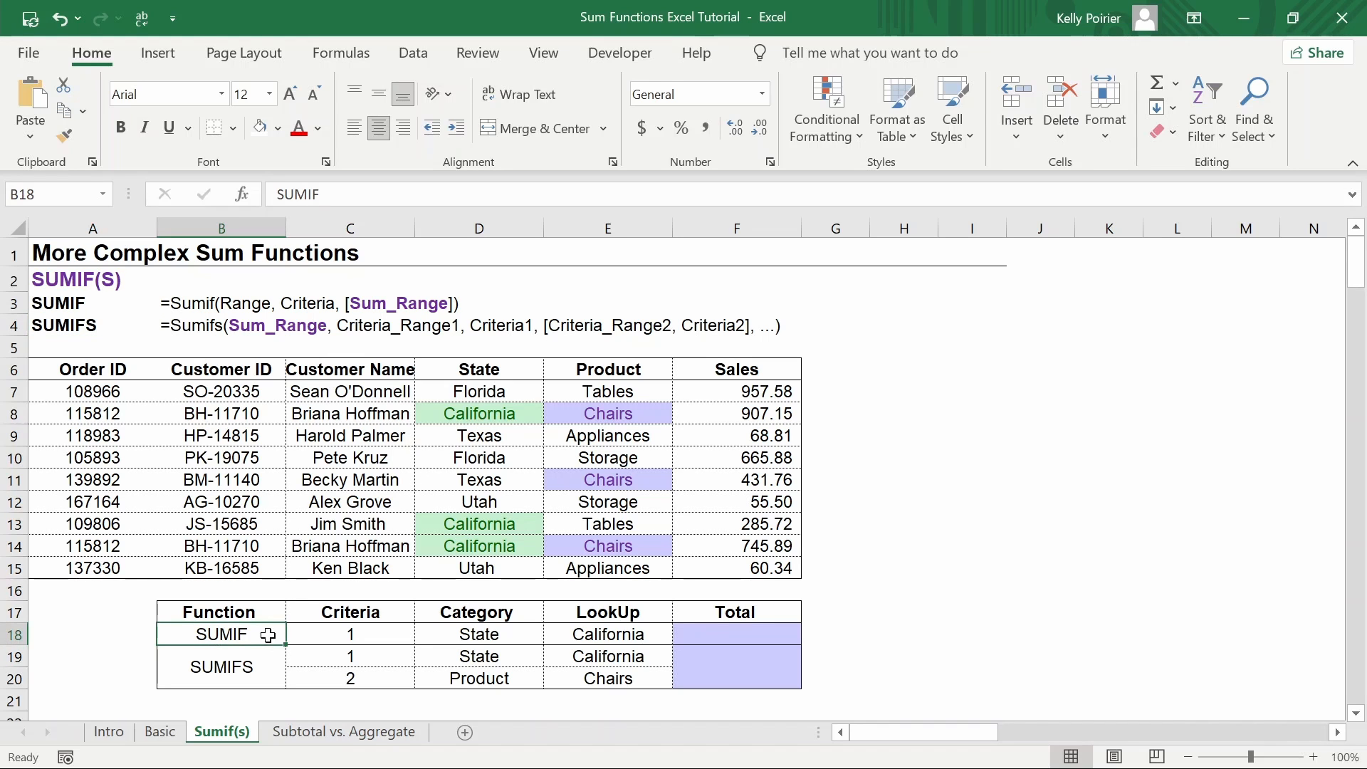
left_click(690, 366)
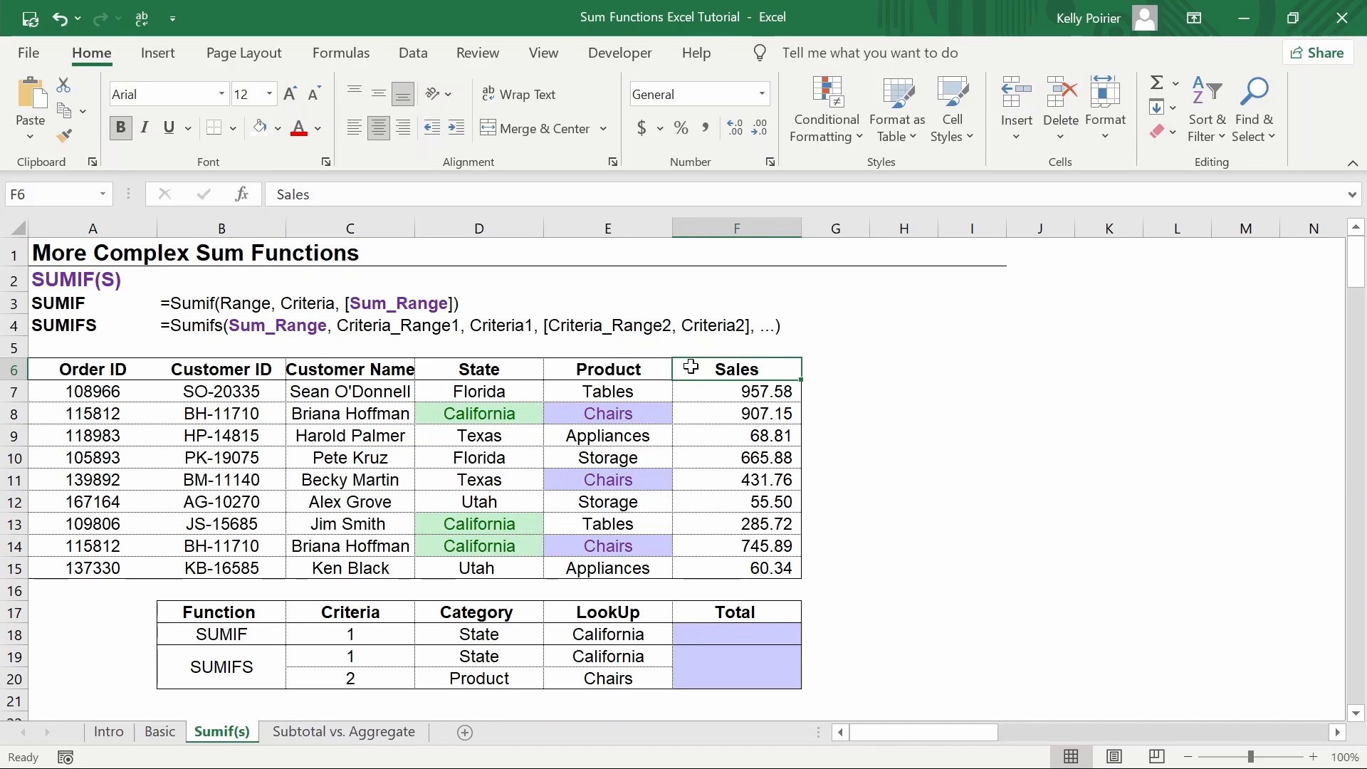
left_click(660, 632)
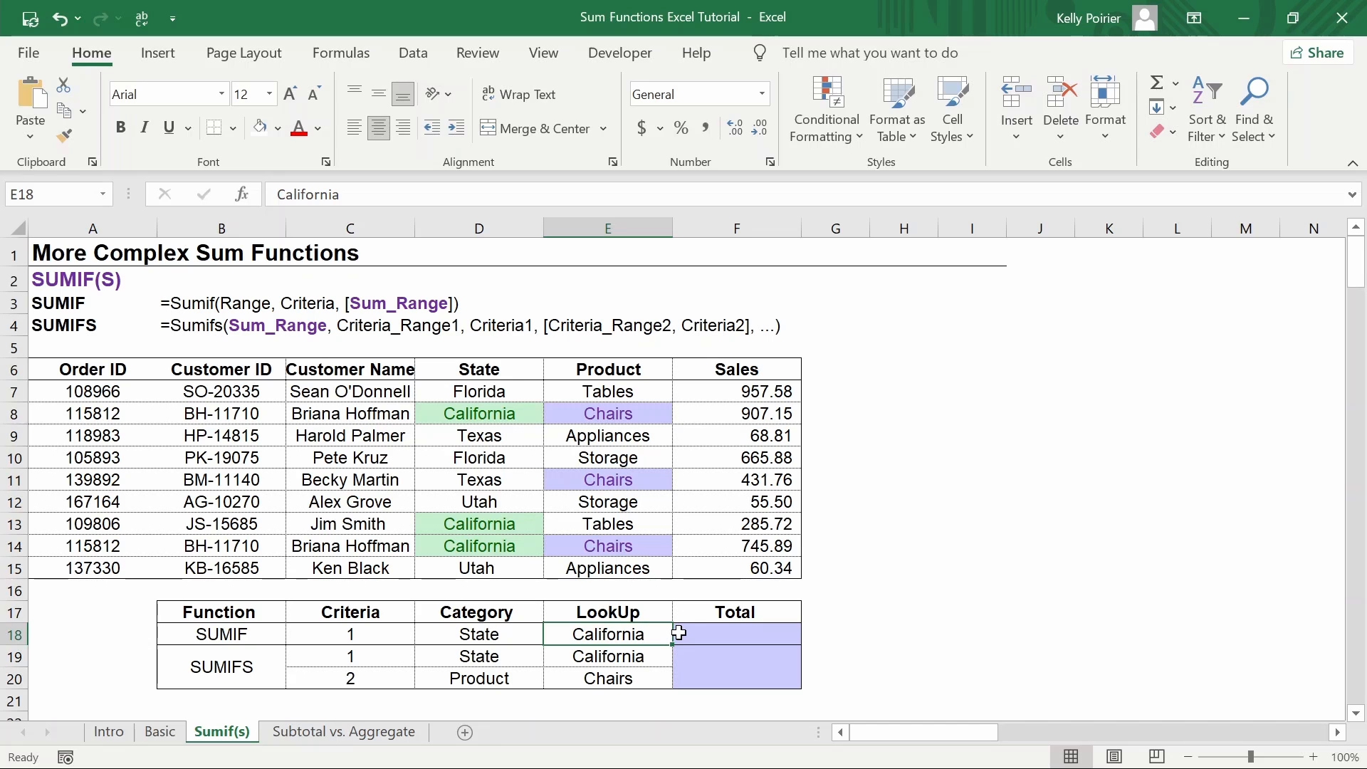
left_click(680, 632)
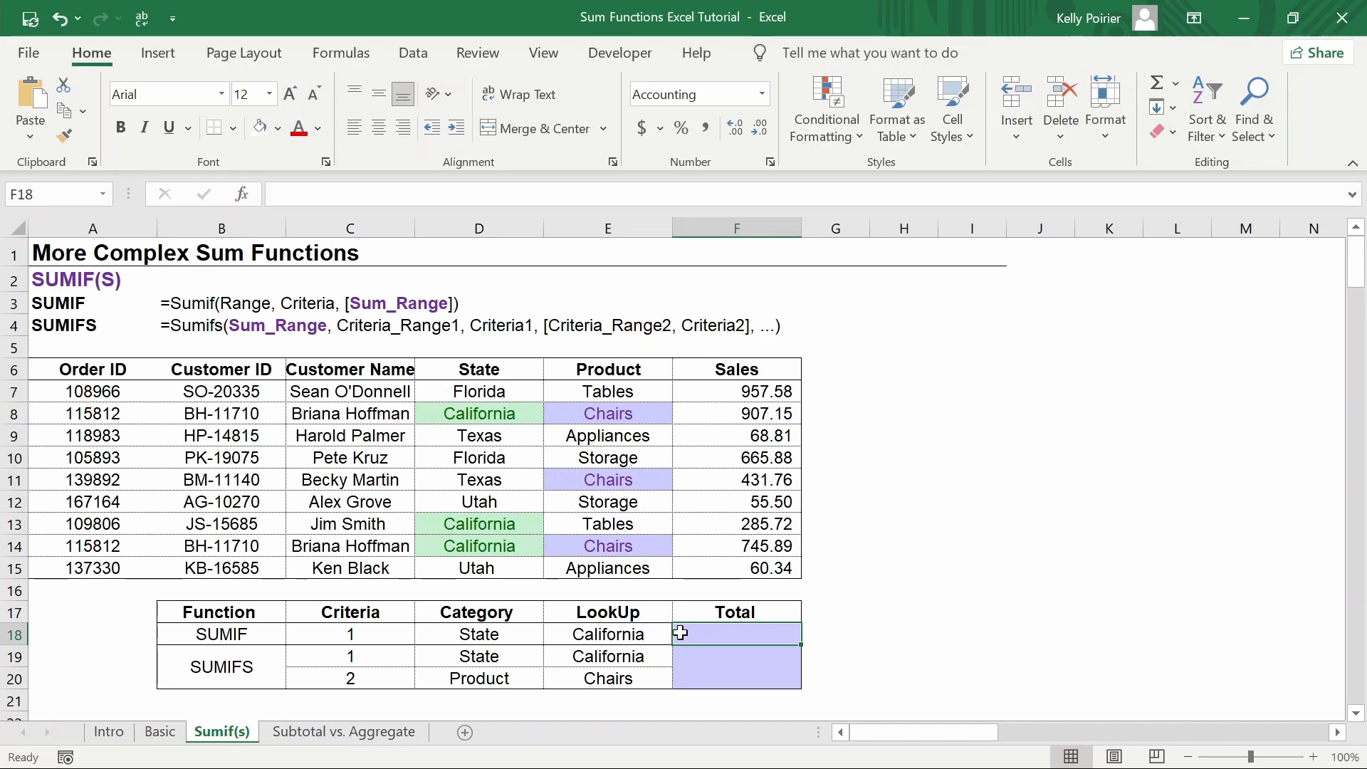
Enter a SUMIF formula in F18 that sums F7:F15 where the states in D7:D15 match lookup cell E18.
type("=sumif(")
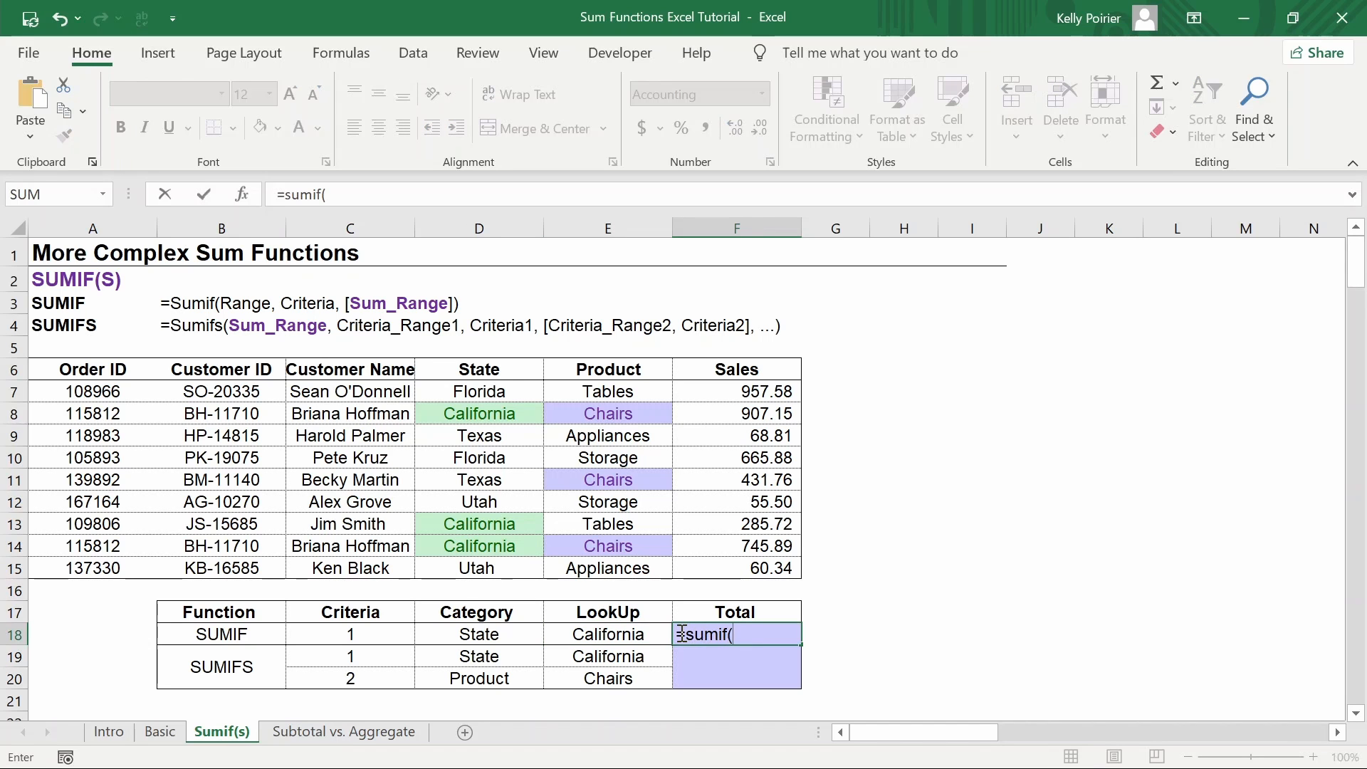
left_click(522, 567)
key("ctrl+shift+Up")
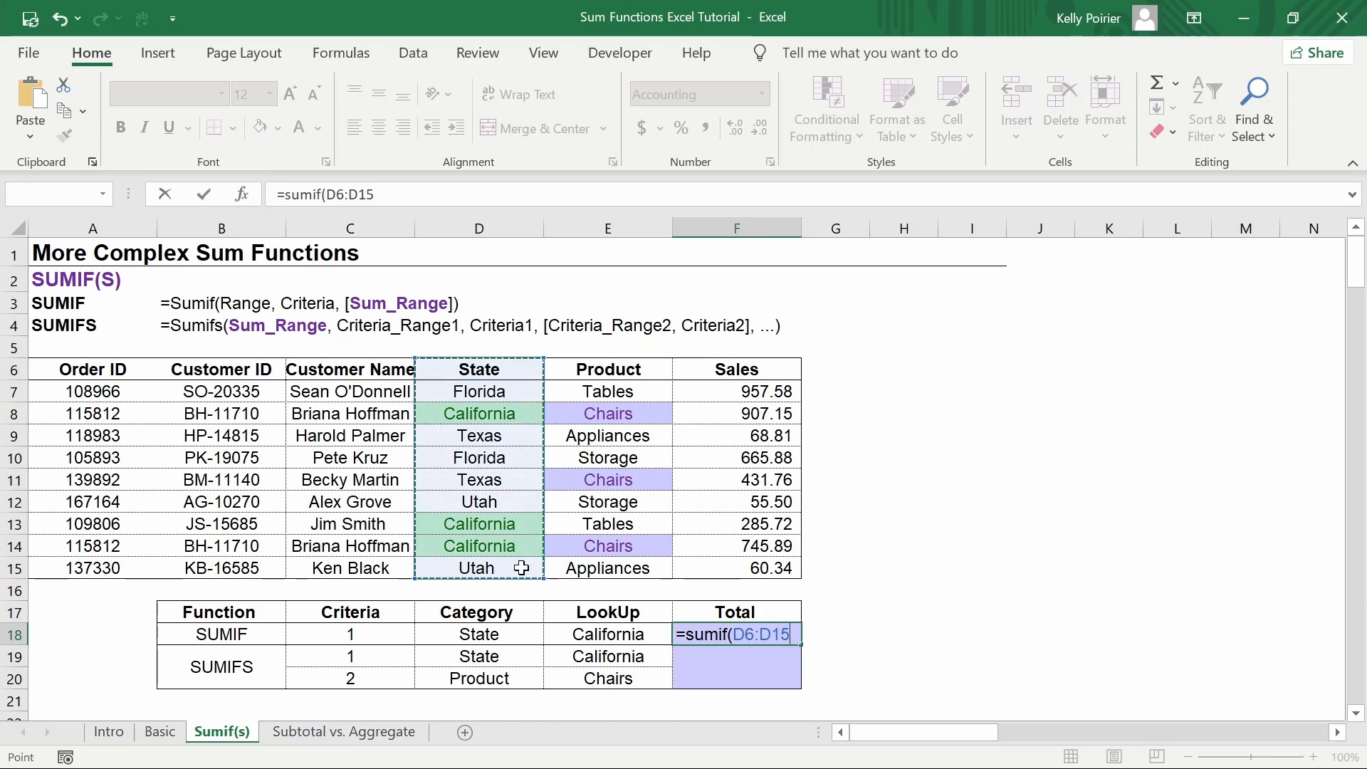
key("shift+Down")
type(",")
key("Left")
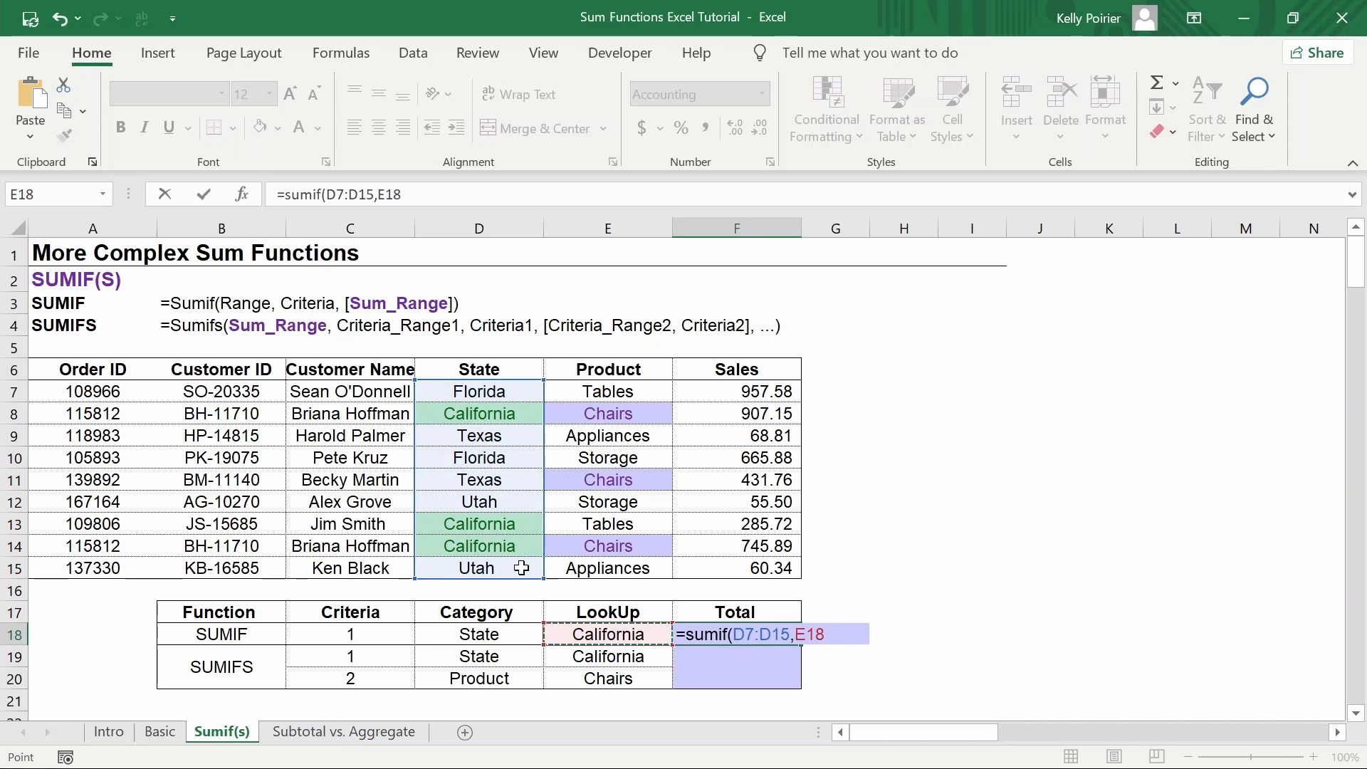
type(",")
left_click(696, 567)
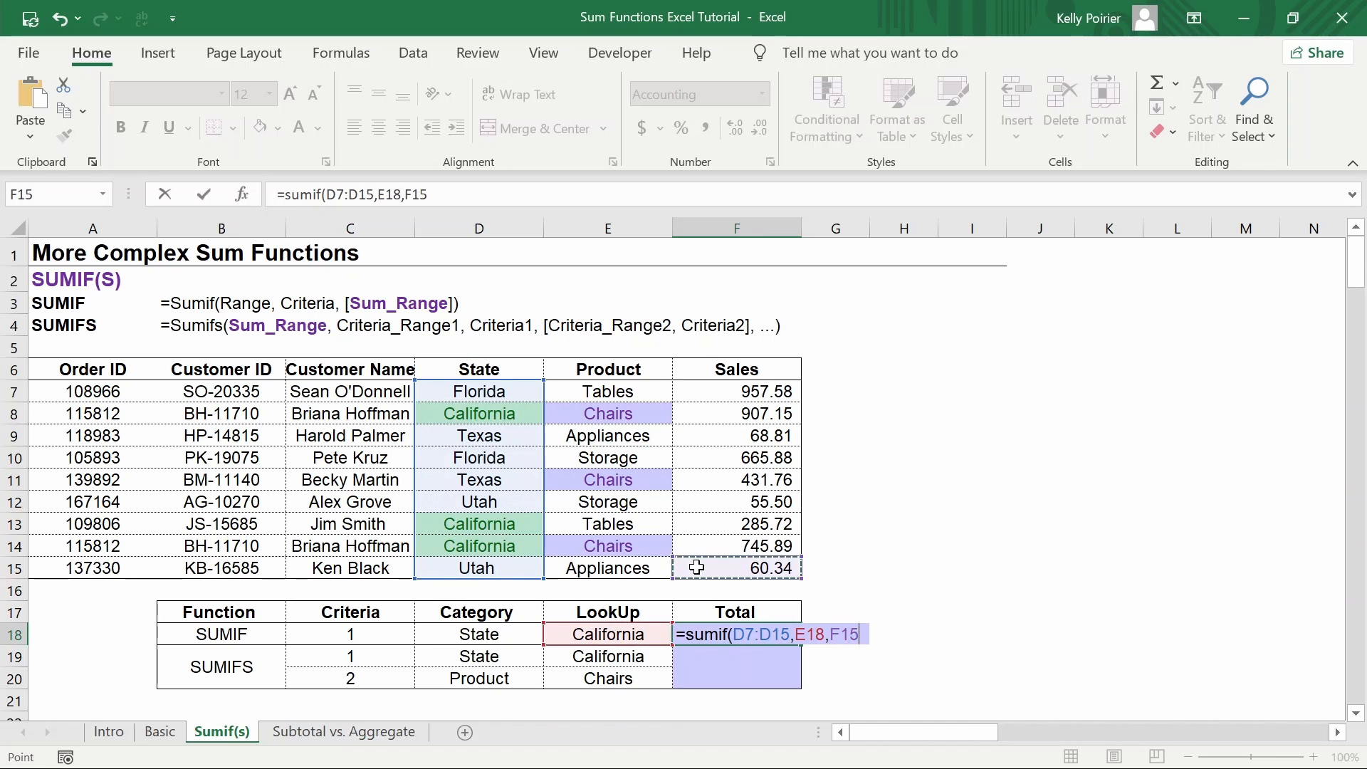
key("ctrl+shift+Up")
key("shift+Down")
key("ctrl+Return")
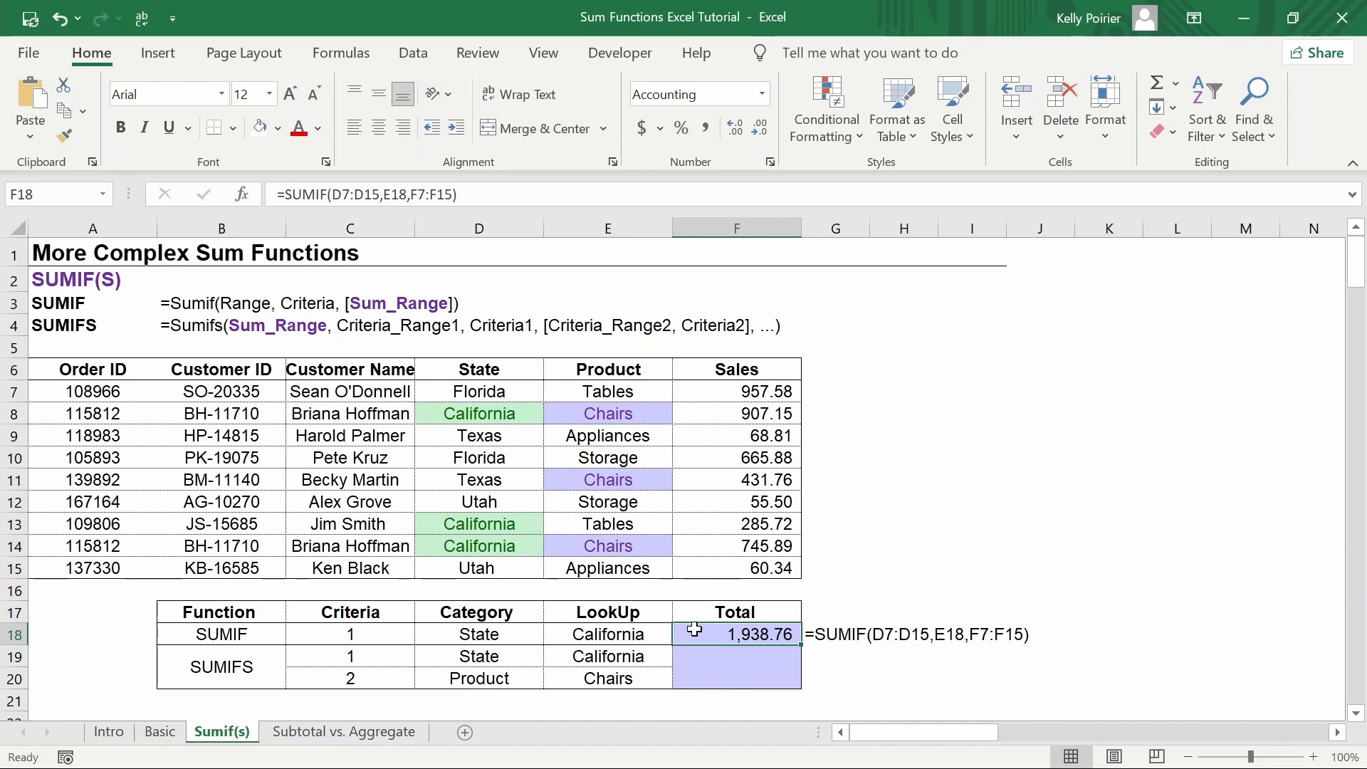
Select the California sales F14, F13 and F8 together to check their sum against the SUMIF total.
left_click(702, 548)
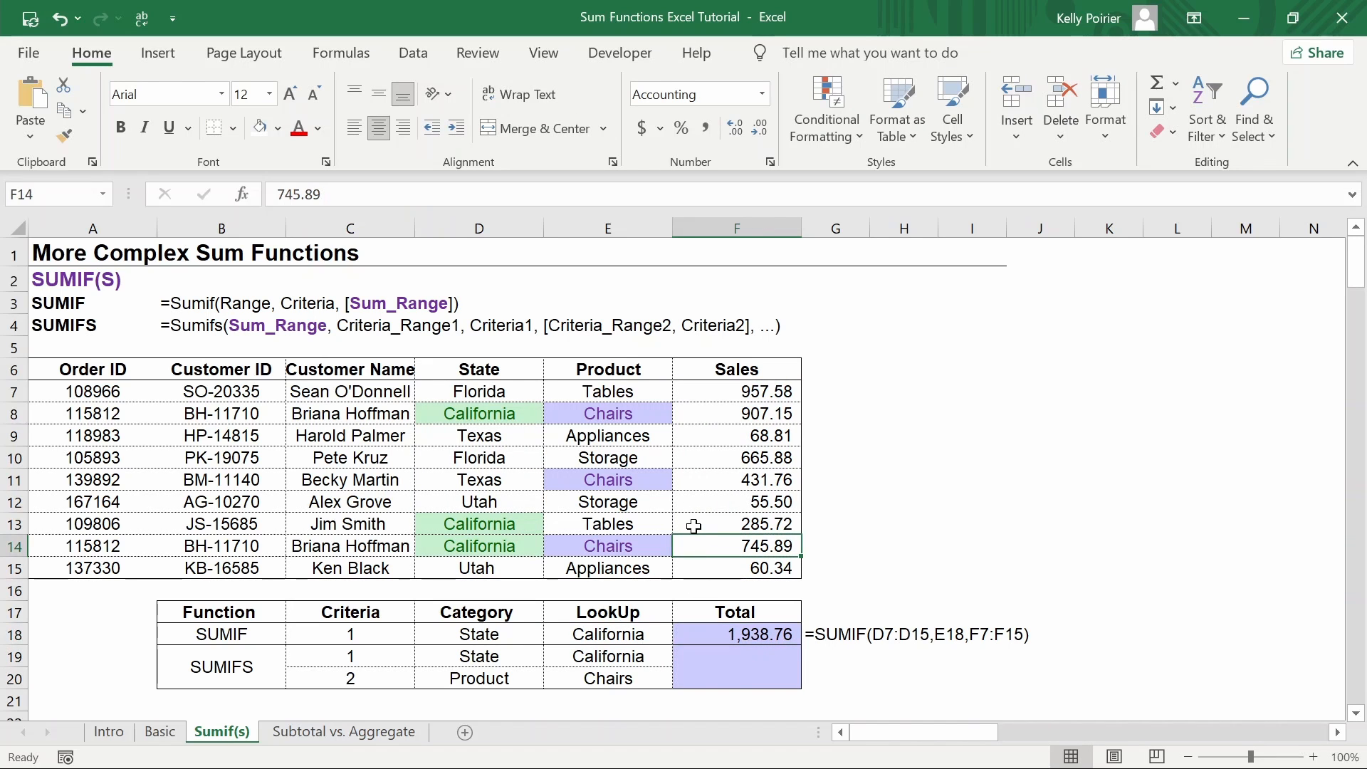
left_click(695, 526, "ctrl")
left_click(701, 413, "ctrl")
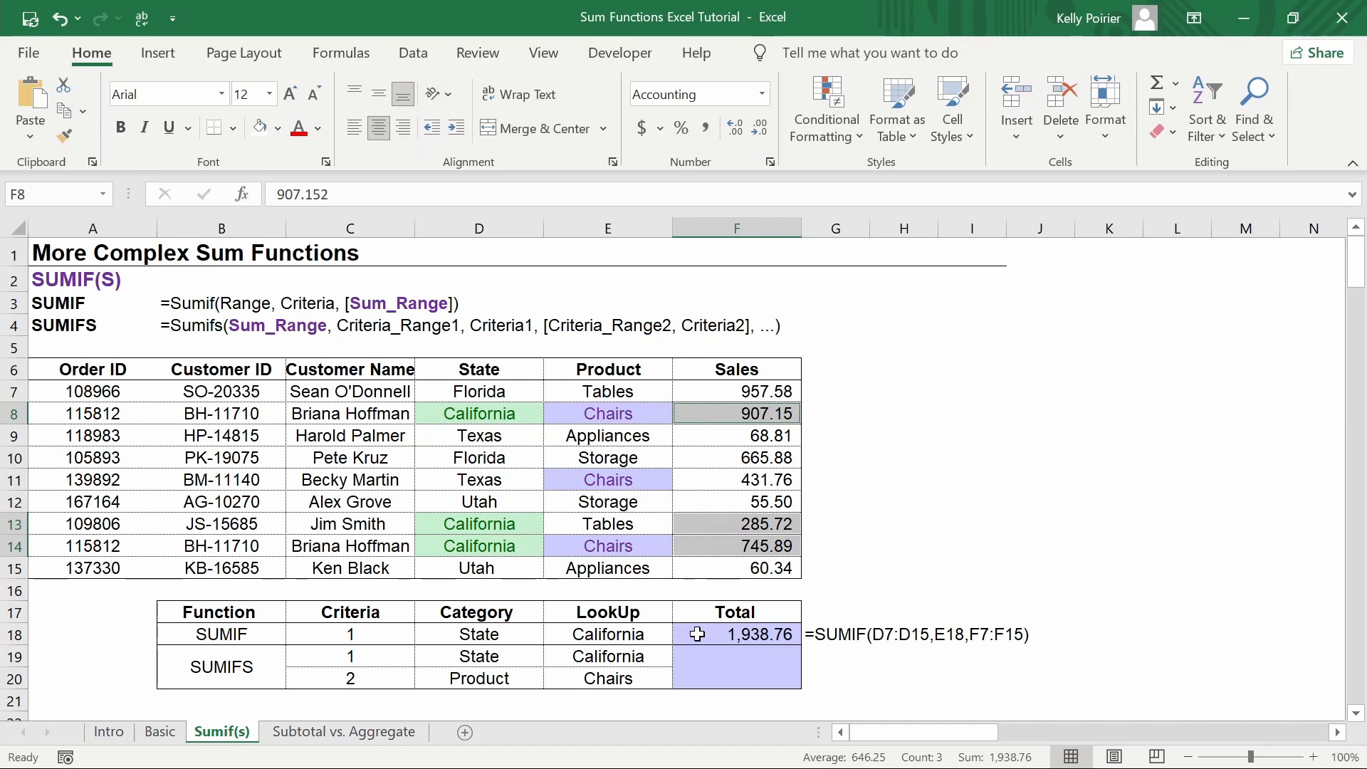
key("Return")
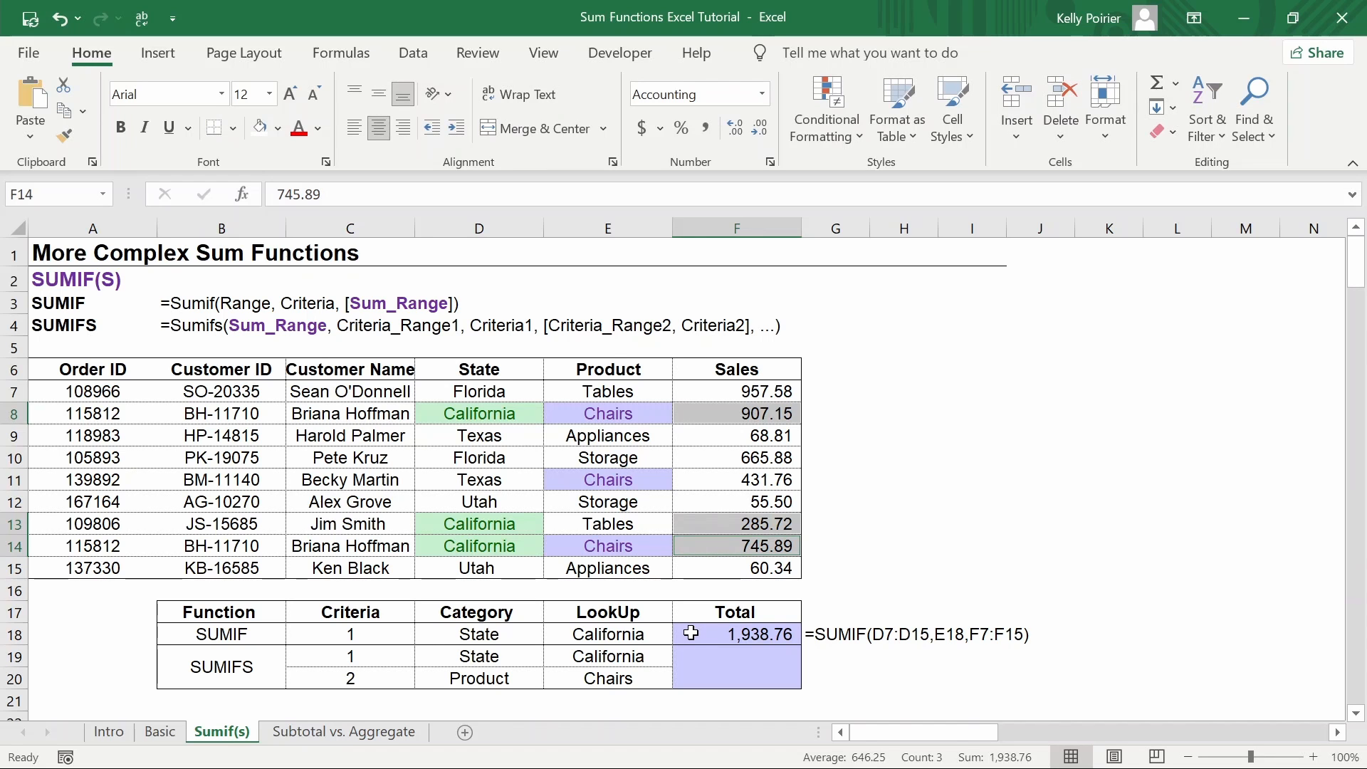
Change the SUMIF lookup state in E18 to Texas and select sales F9 and F11 to check the new total.
left_click(654, 635)
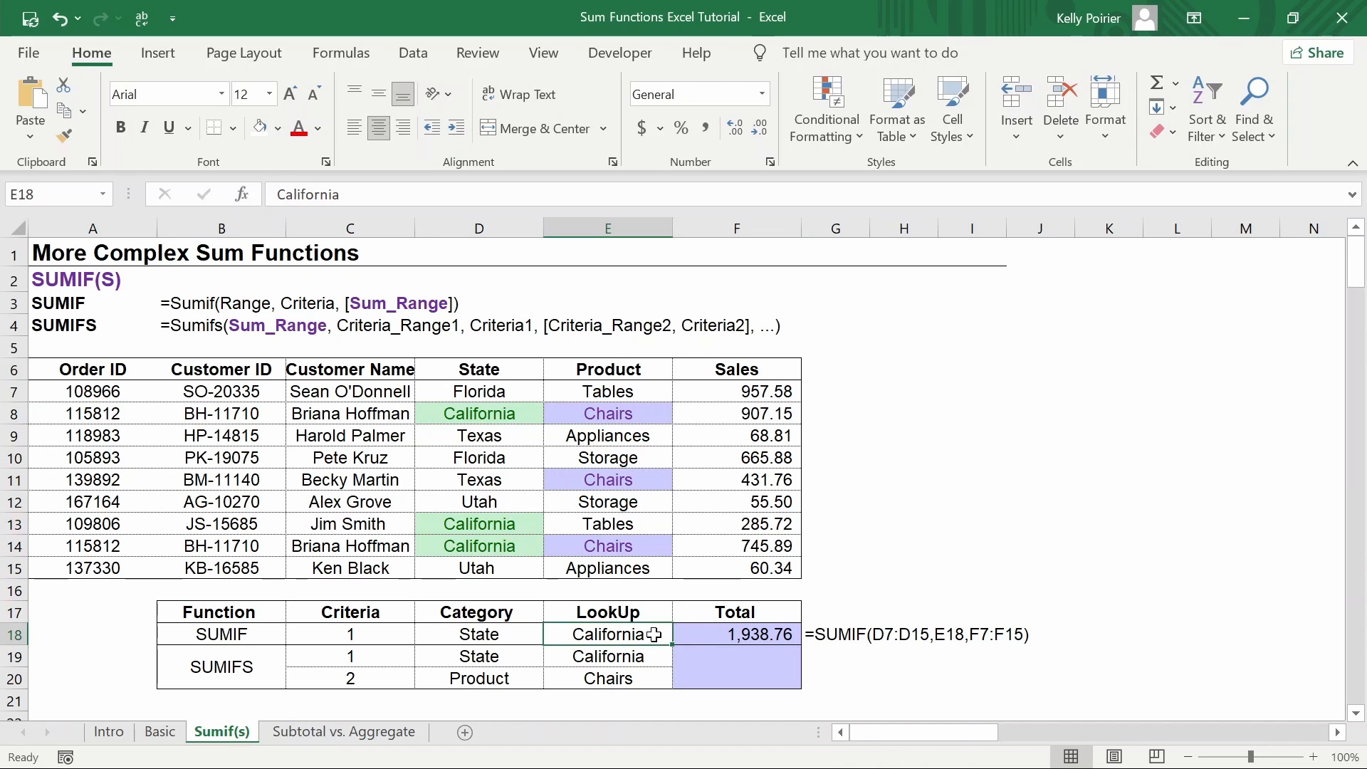
type("Texa")
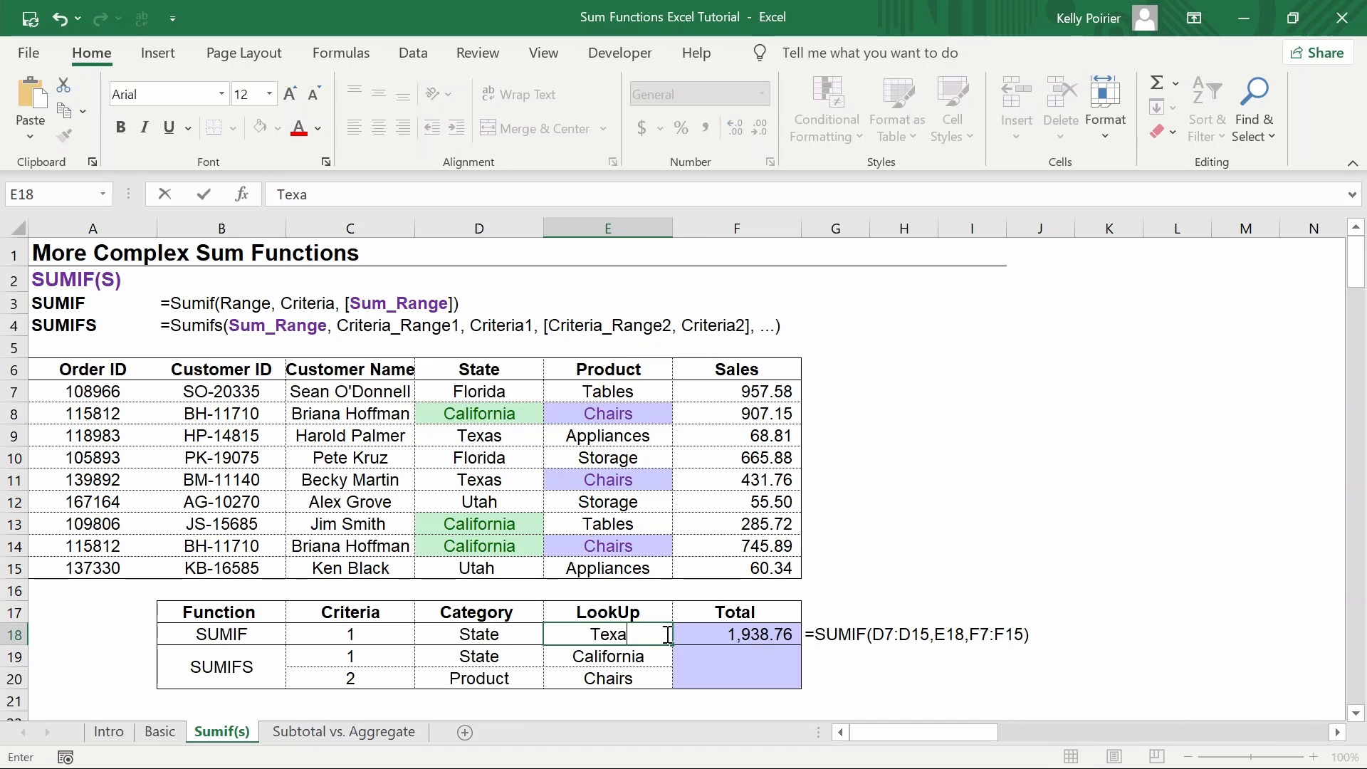
type("s")
key("Return")
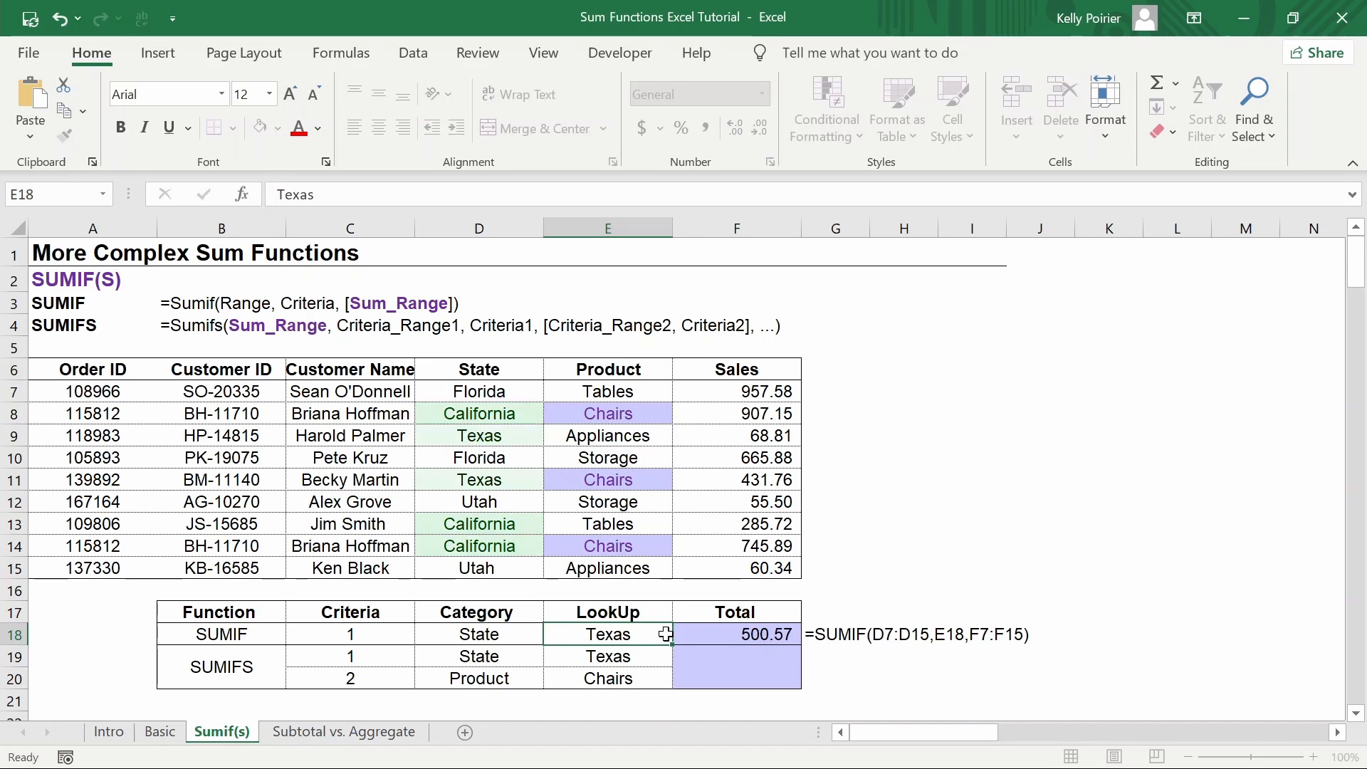
left_click(666, 634)
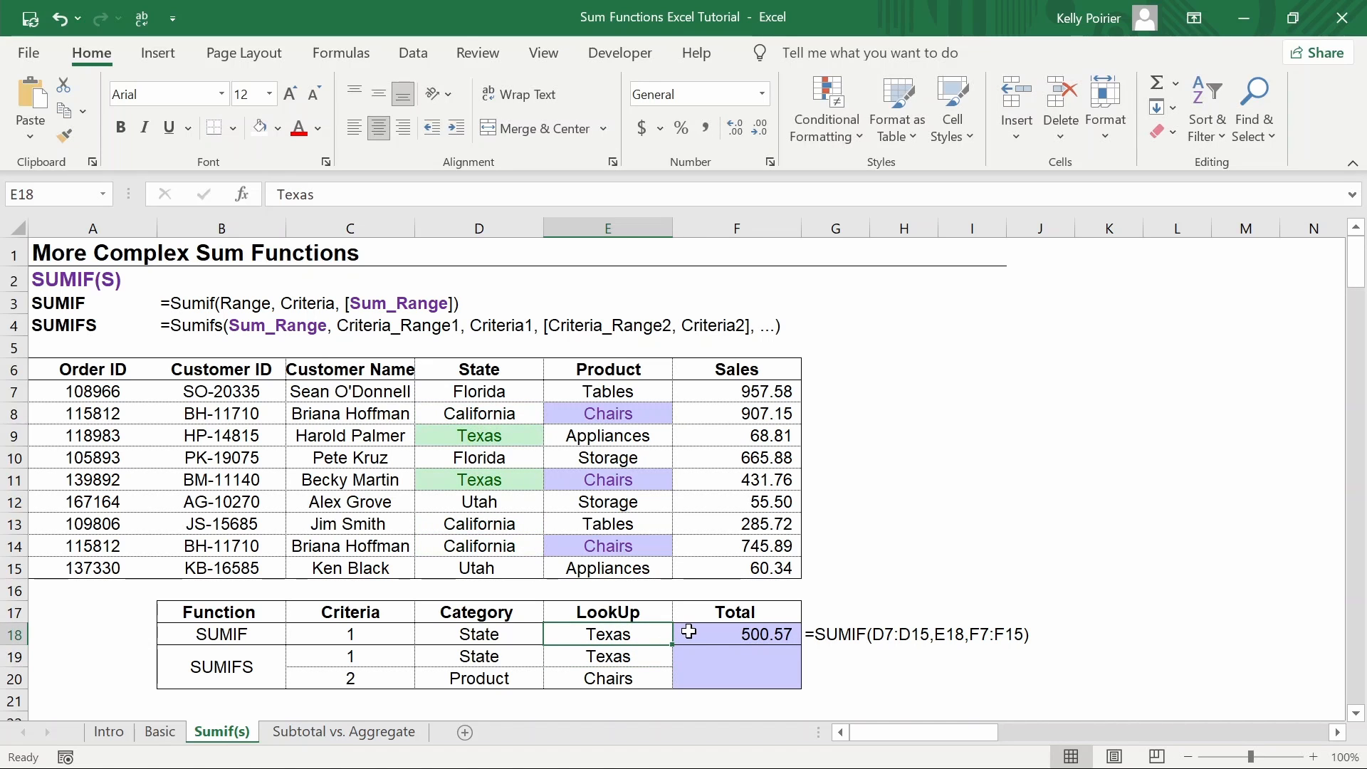
left_click(701, 440)
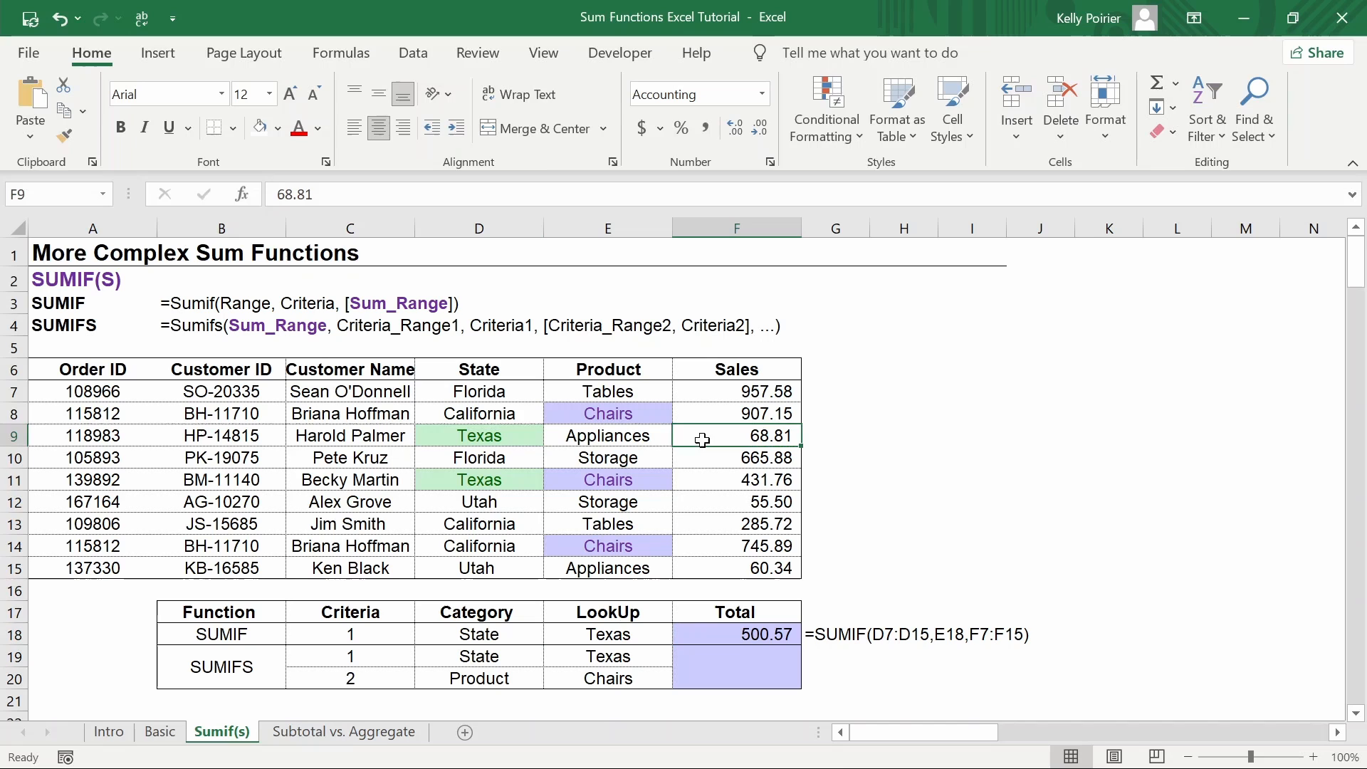
left_click(705, 481, "ctrl")
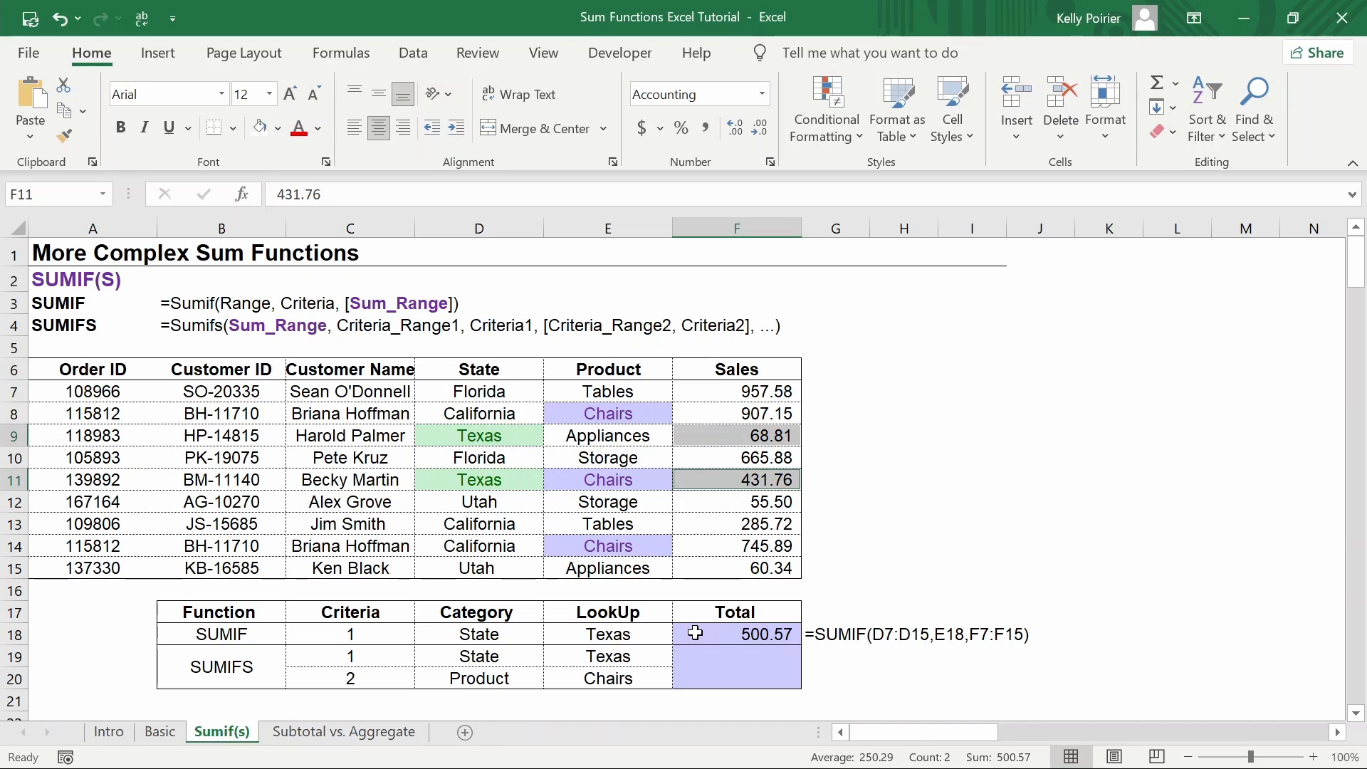
Review the SUMIFS setup: the Sales column, the lookup values in E19 and E20, and the State and Product categories.
left_click(276, 666)
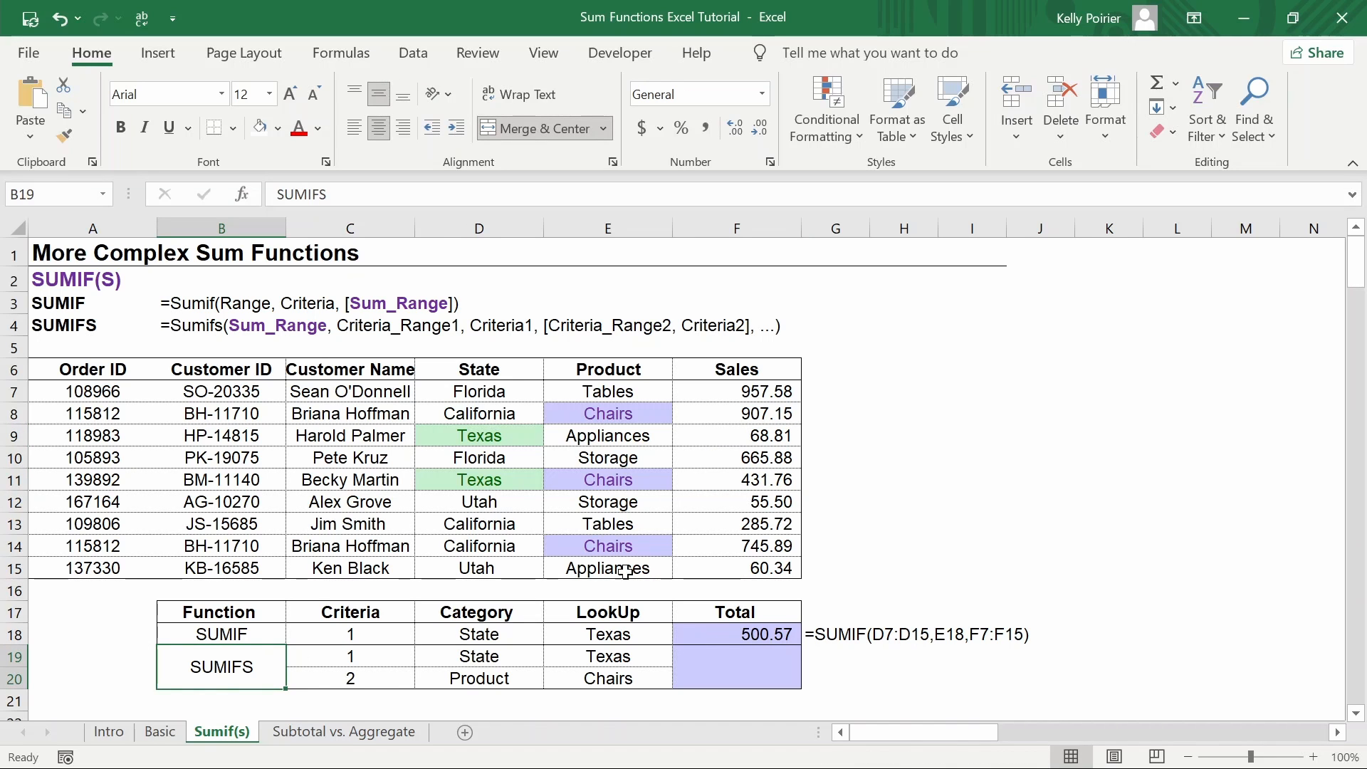
left_click(690, 376)
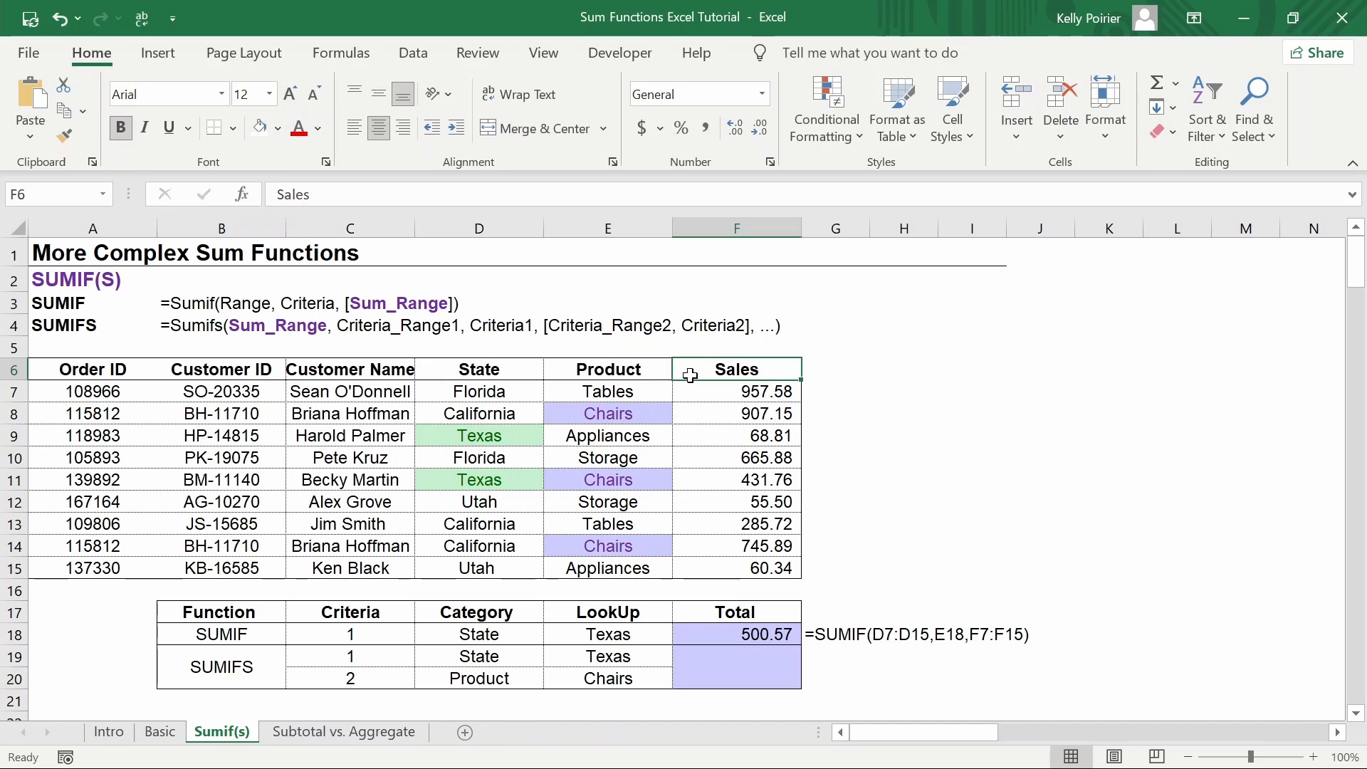
left_click(648, 676)
left_click(647, 652)
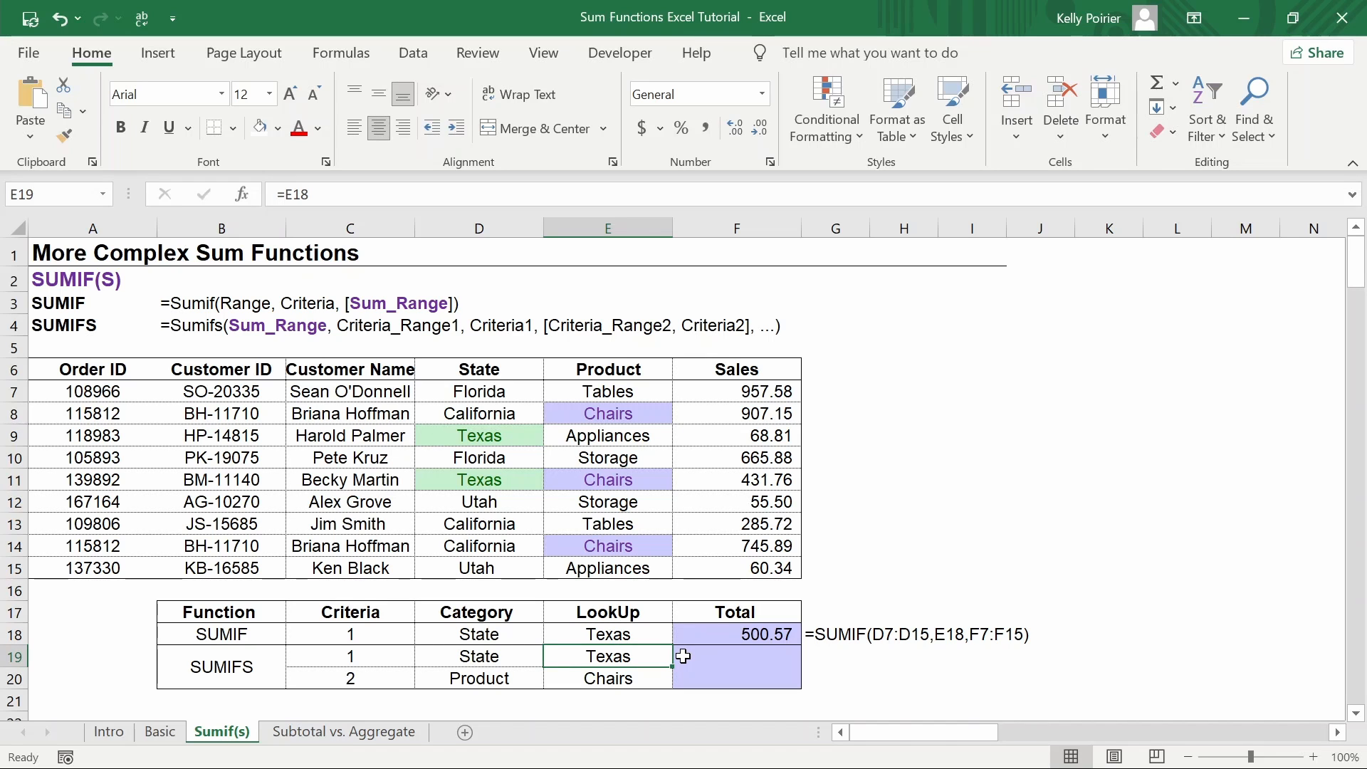
left_click(530, 656)
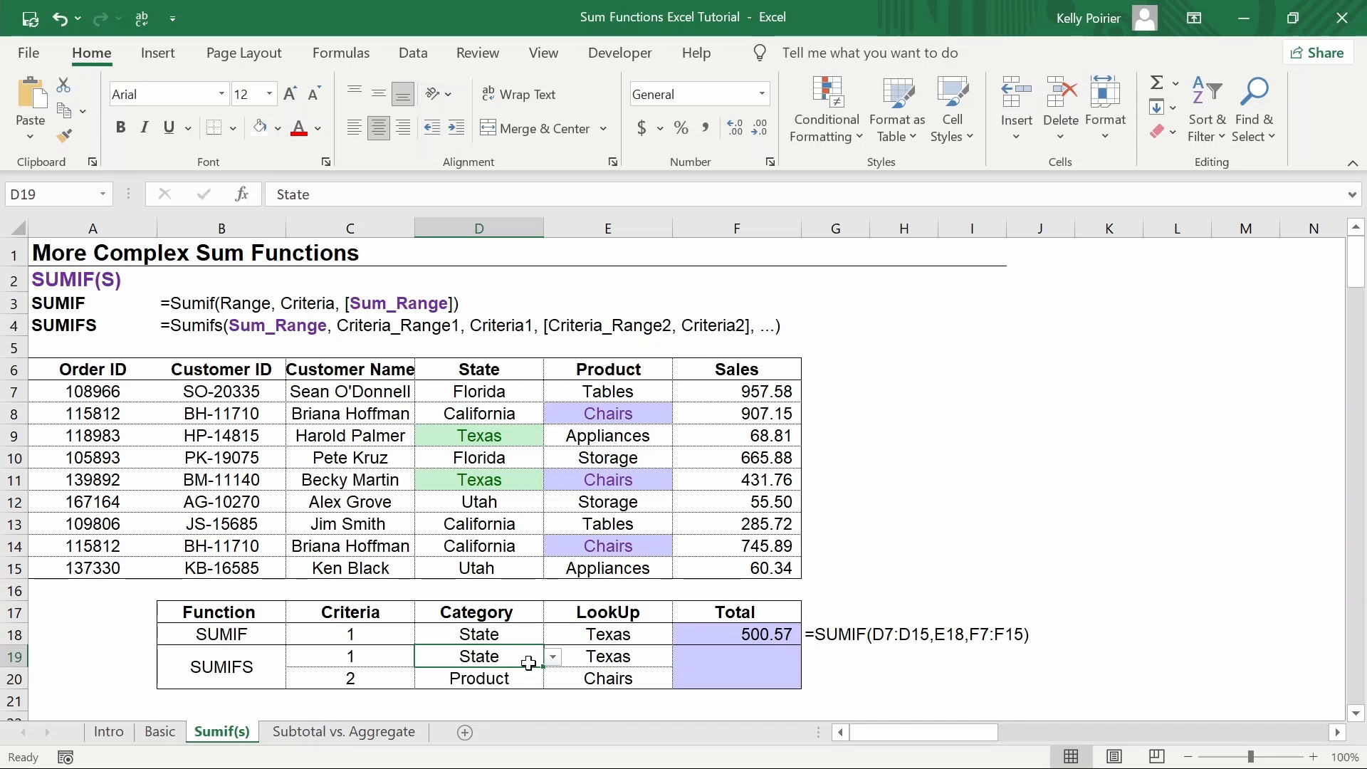
double_click(529, 680)
key("Escape")
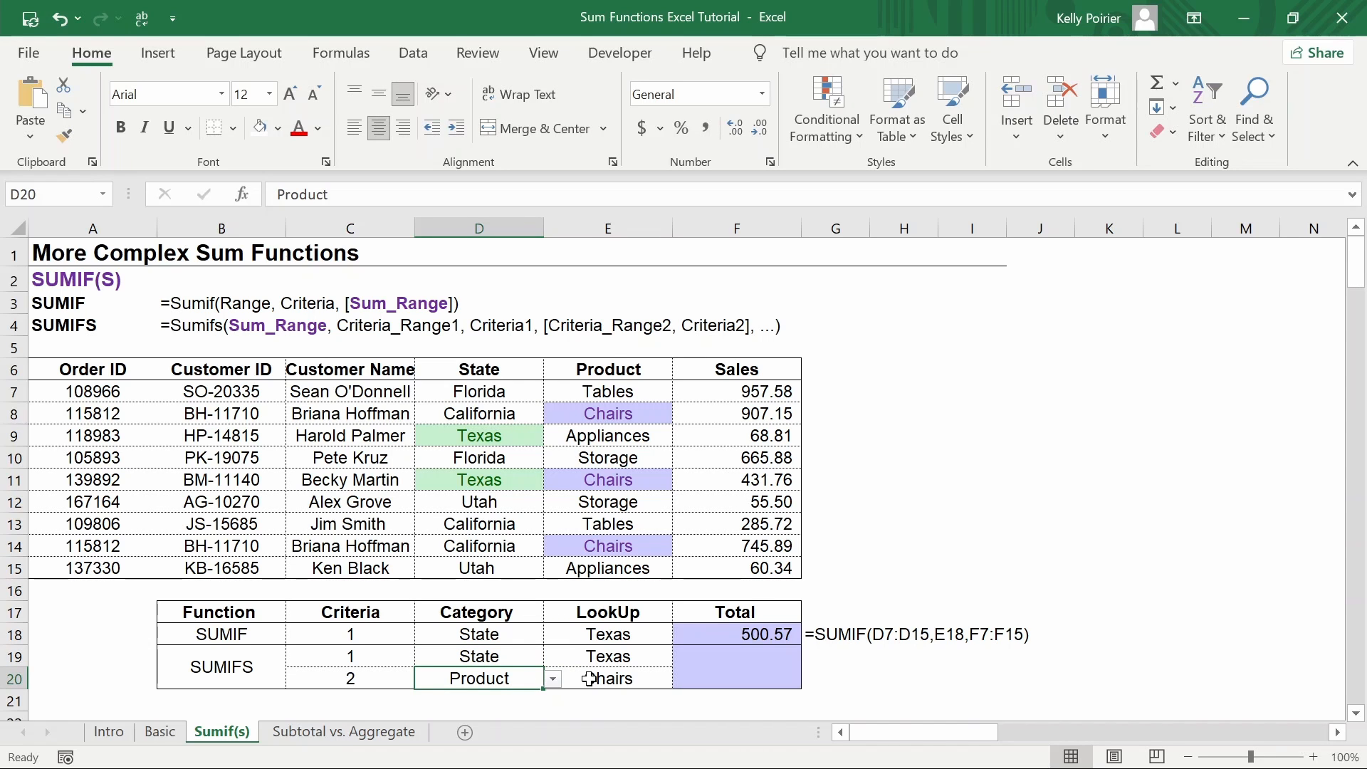
Begin a SUMIFS formula in the SUMIFS Total cell F19 with F7:F15 as the sum range.
left_click(682, 656)
type("=")
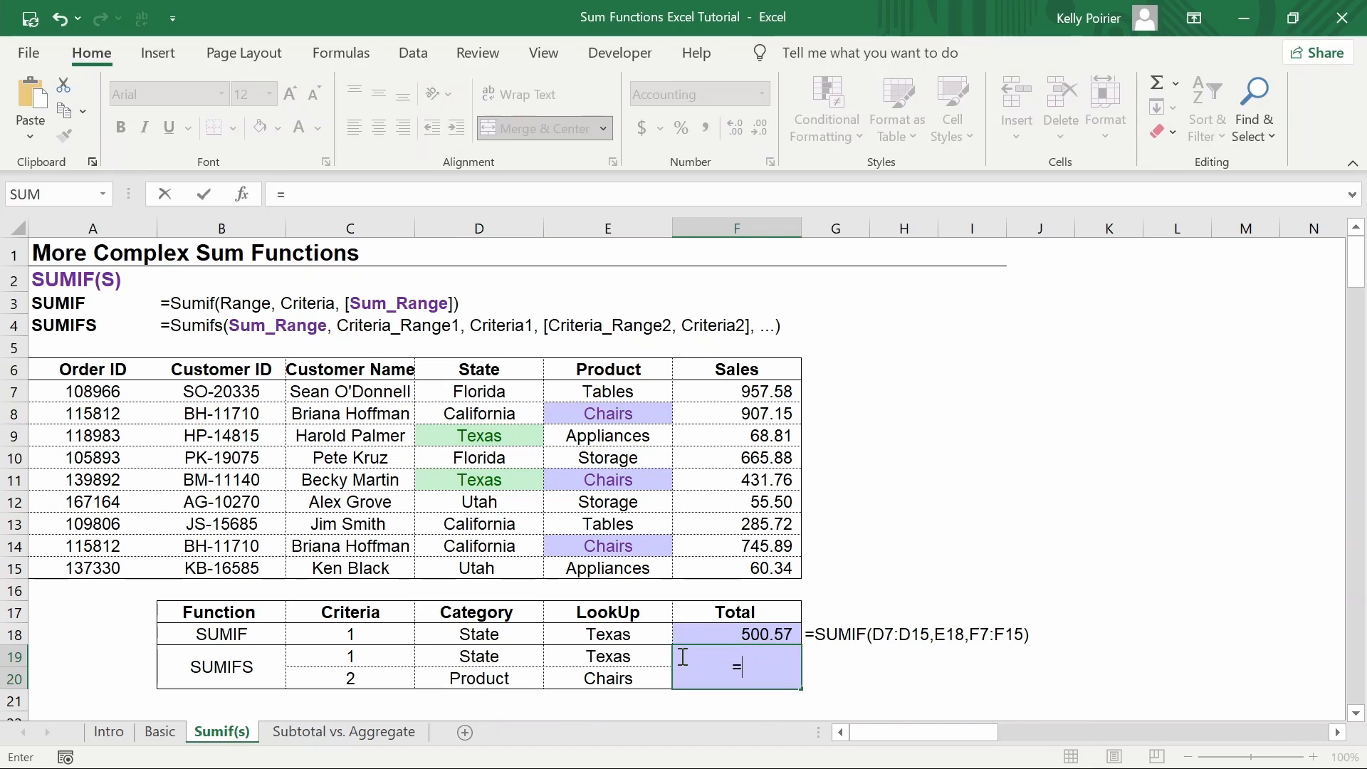
type("sumifs(")
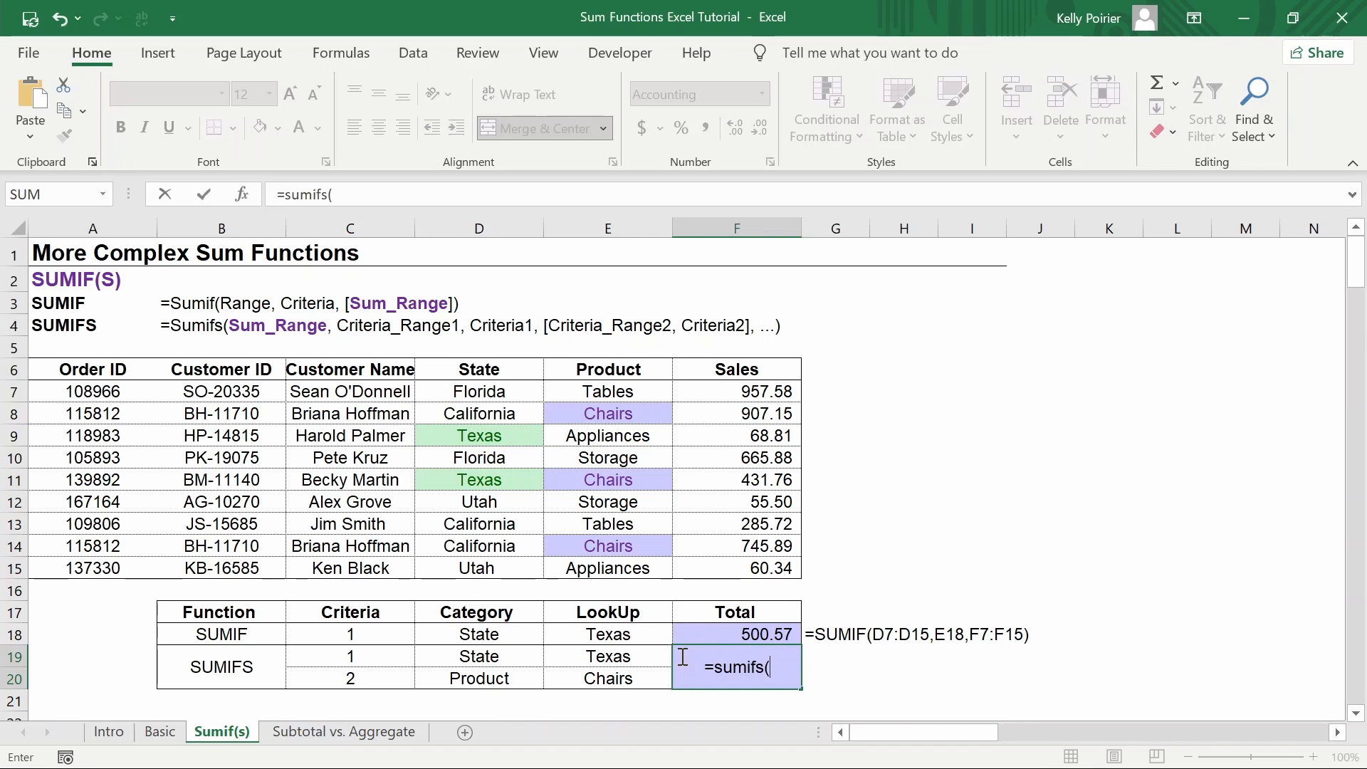
left_click(704, 563)
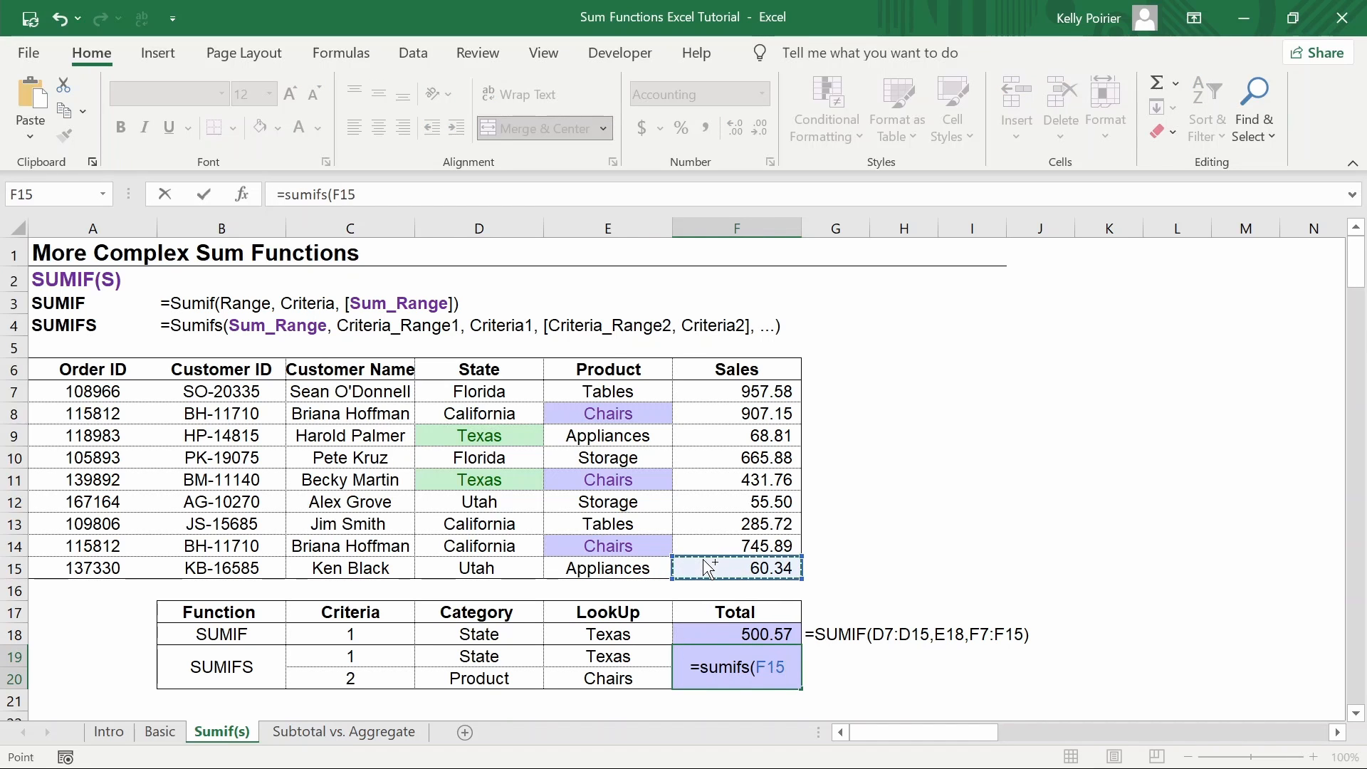
key("ctrl+shift+Up")
key("shift+Down")
type(",")
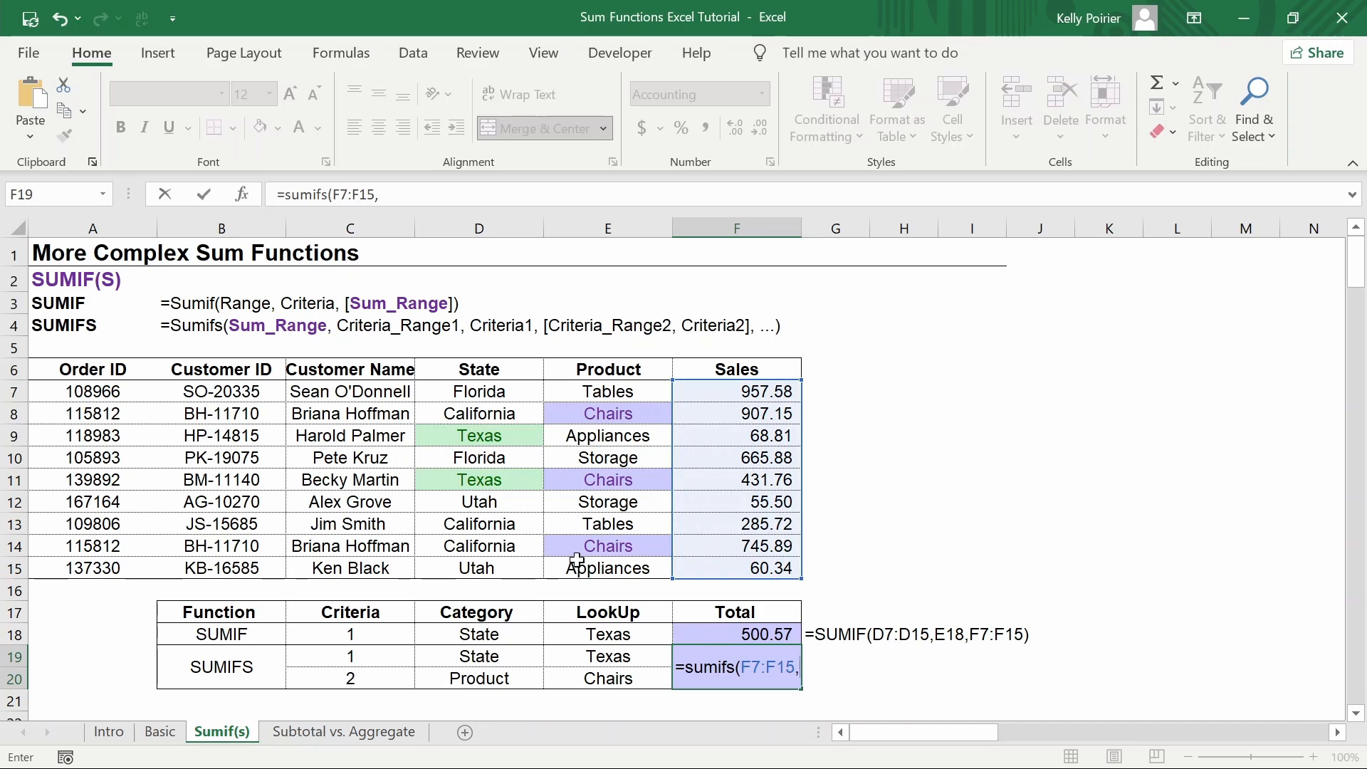
Add the State column D7:D15 as the first criteria range, with lookup cell E19 as its criterion.
left_click(527, 562)
key("ctrl+shift+Up")
key("shift+Down")
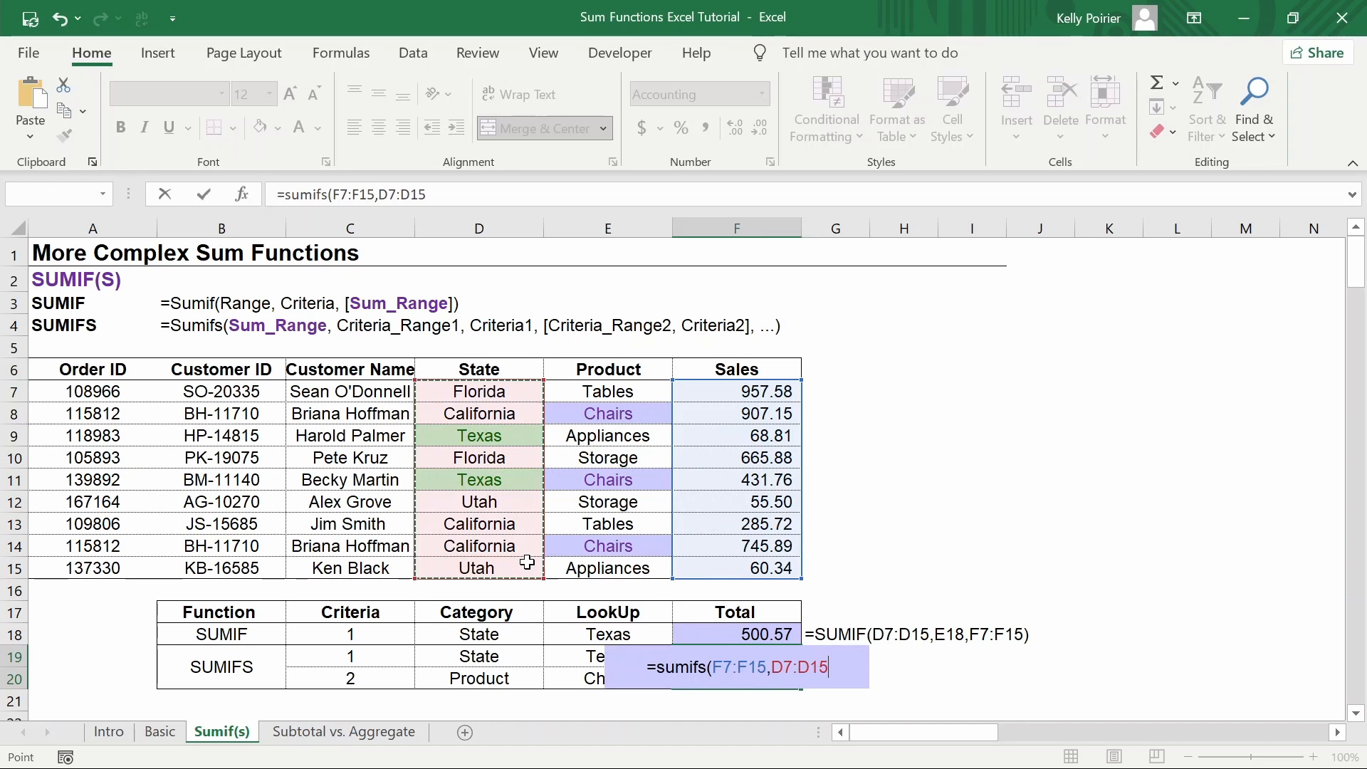
type(",")
key("Left")
key("Up")
key("Down")
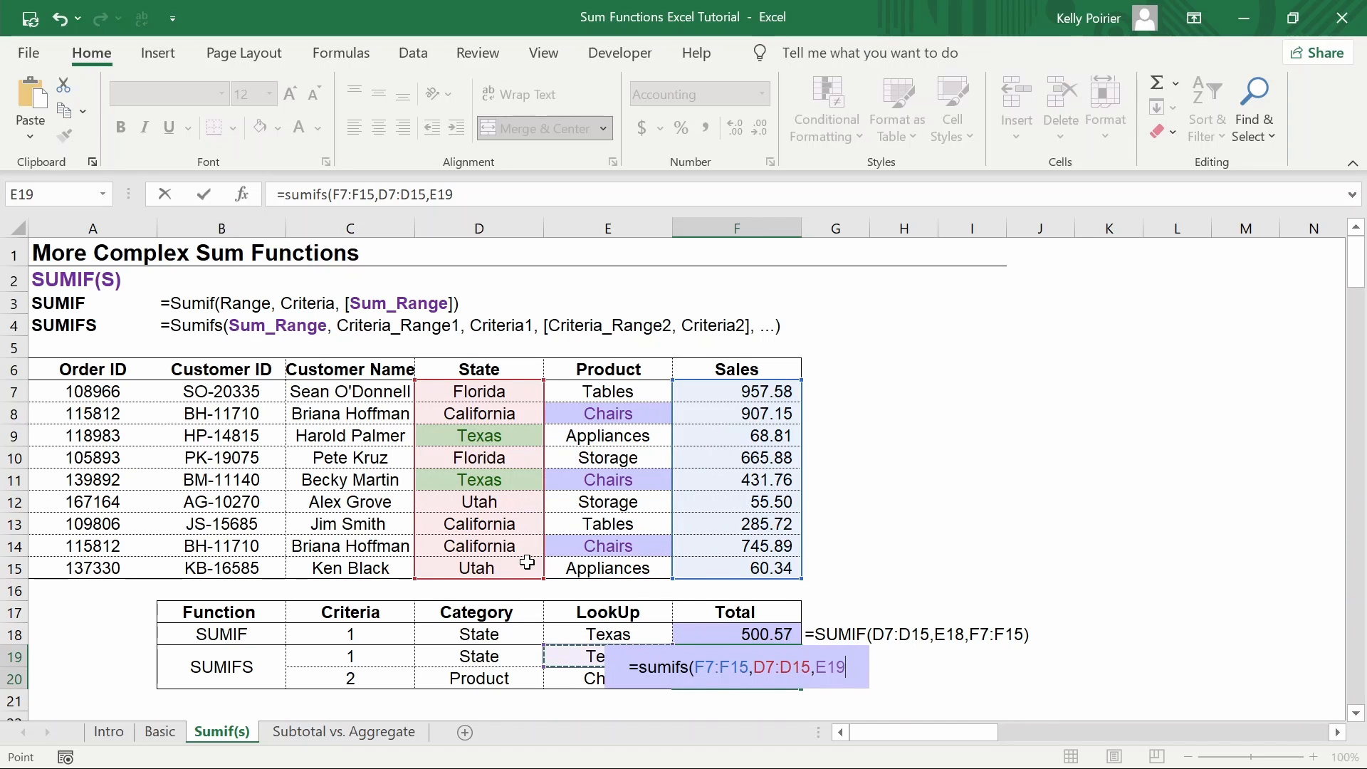
type(",")
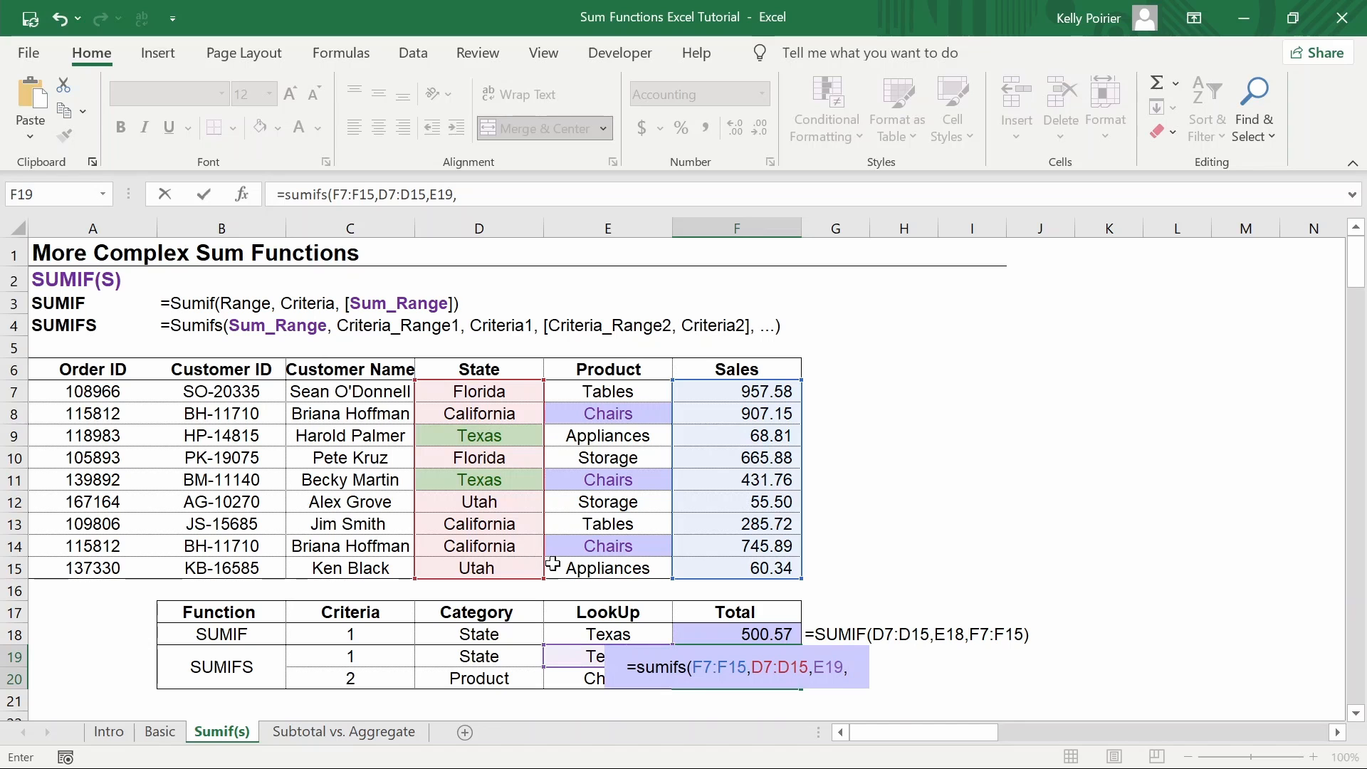
Complete the SUMIFS formula with Product range E7:E15 matched to E20, and compare its total with the sale in F11.
left_click(555, 564)
key("ctrl+shift+Up")
key("shift+Down")
type(",")
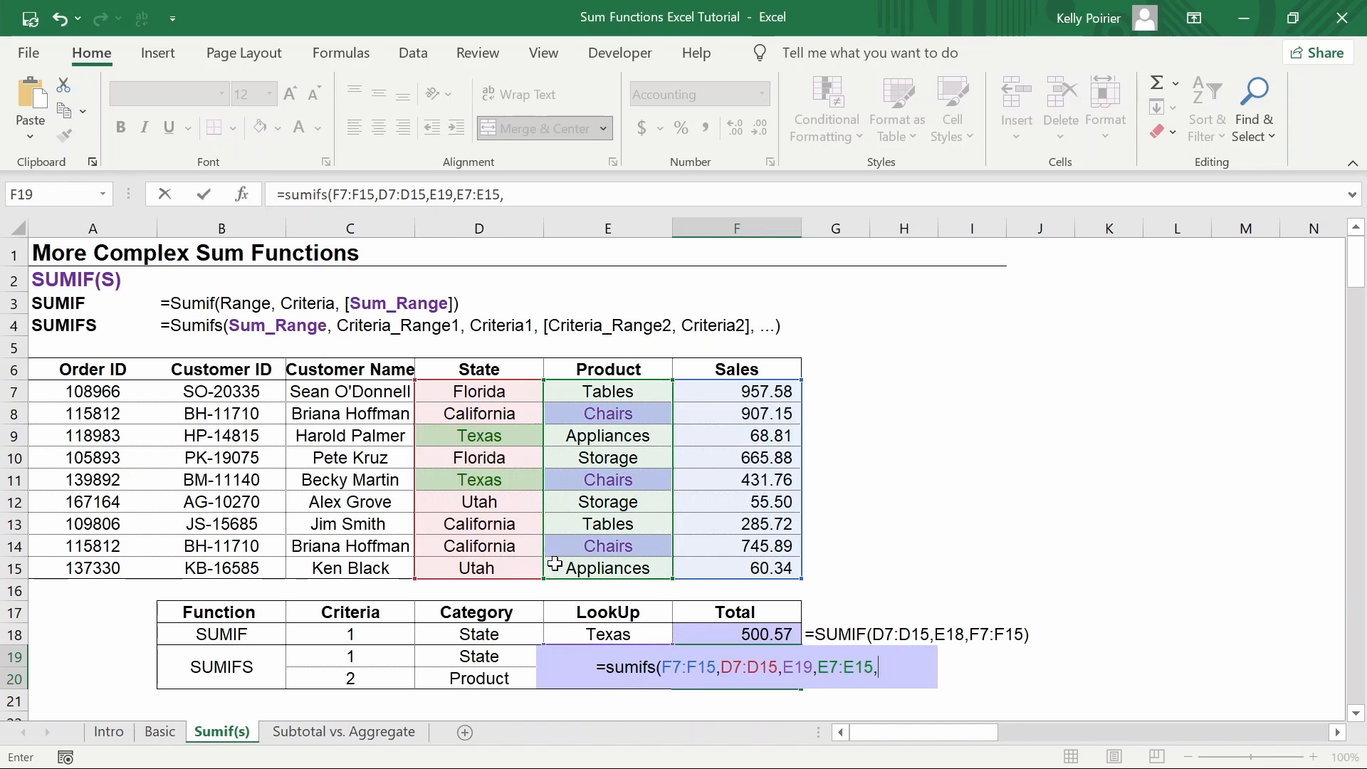
key("Left")
key("Down")
key("Return")
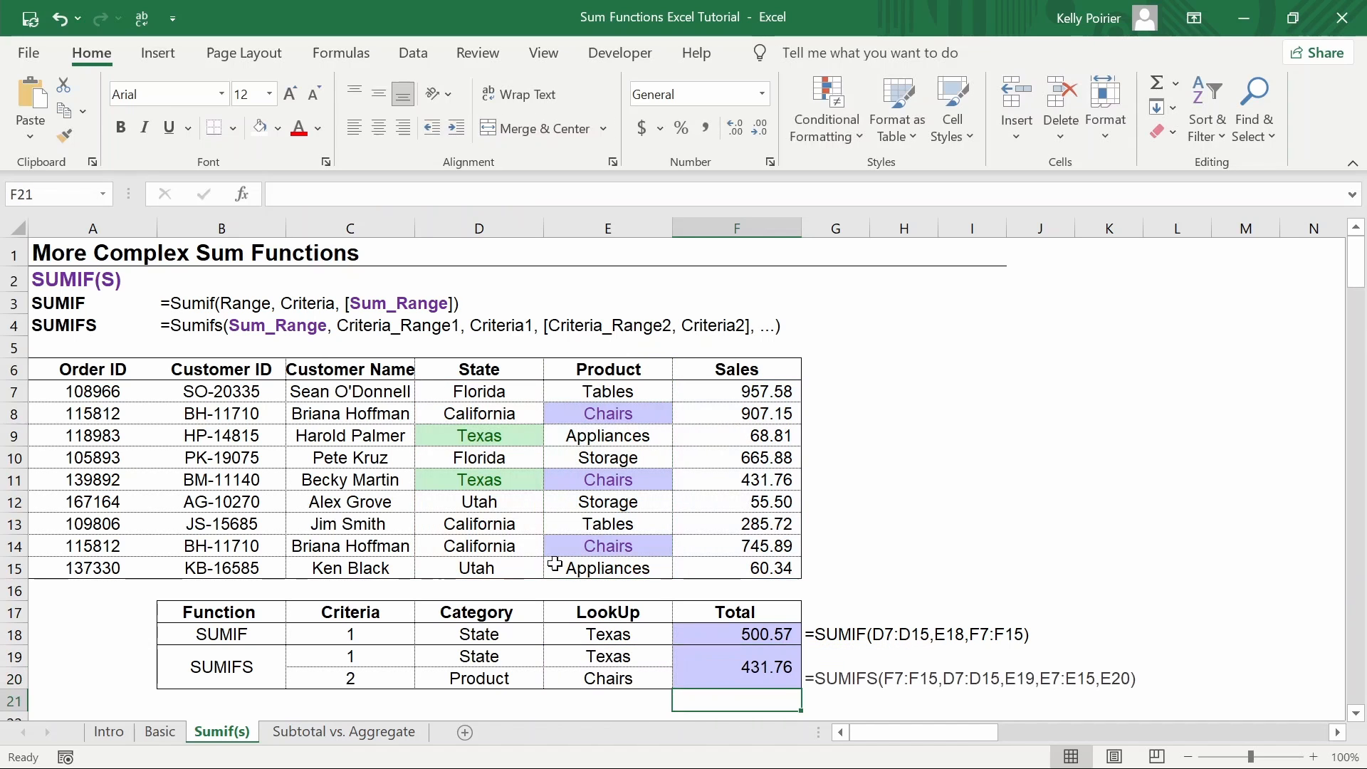
key("Up")
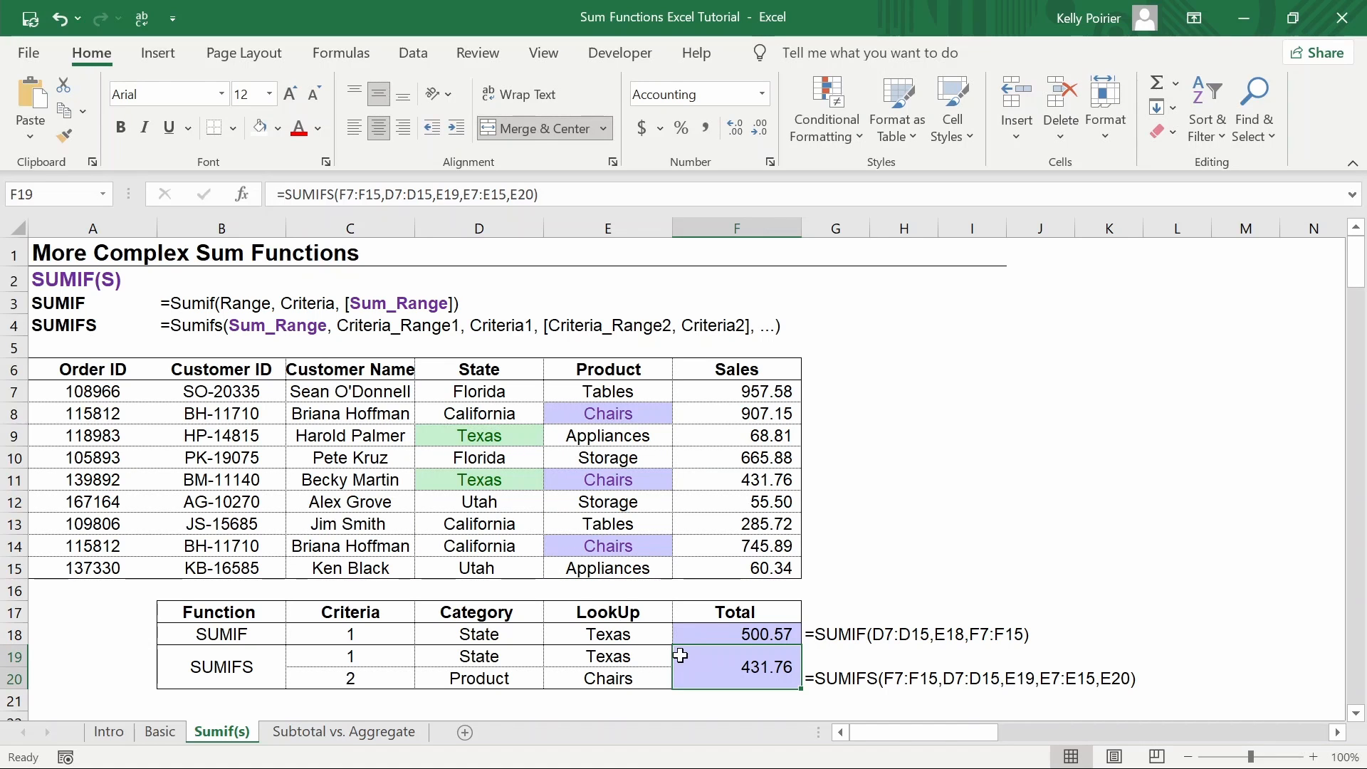
left_click(695, 481)
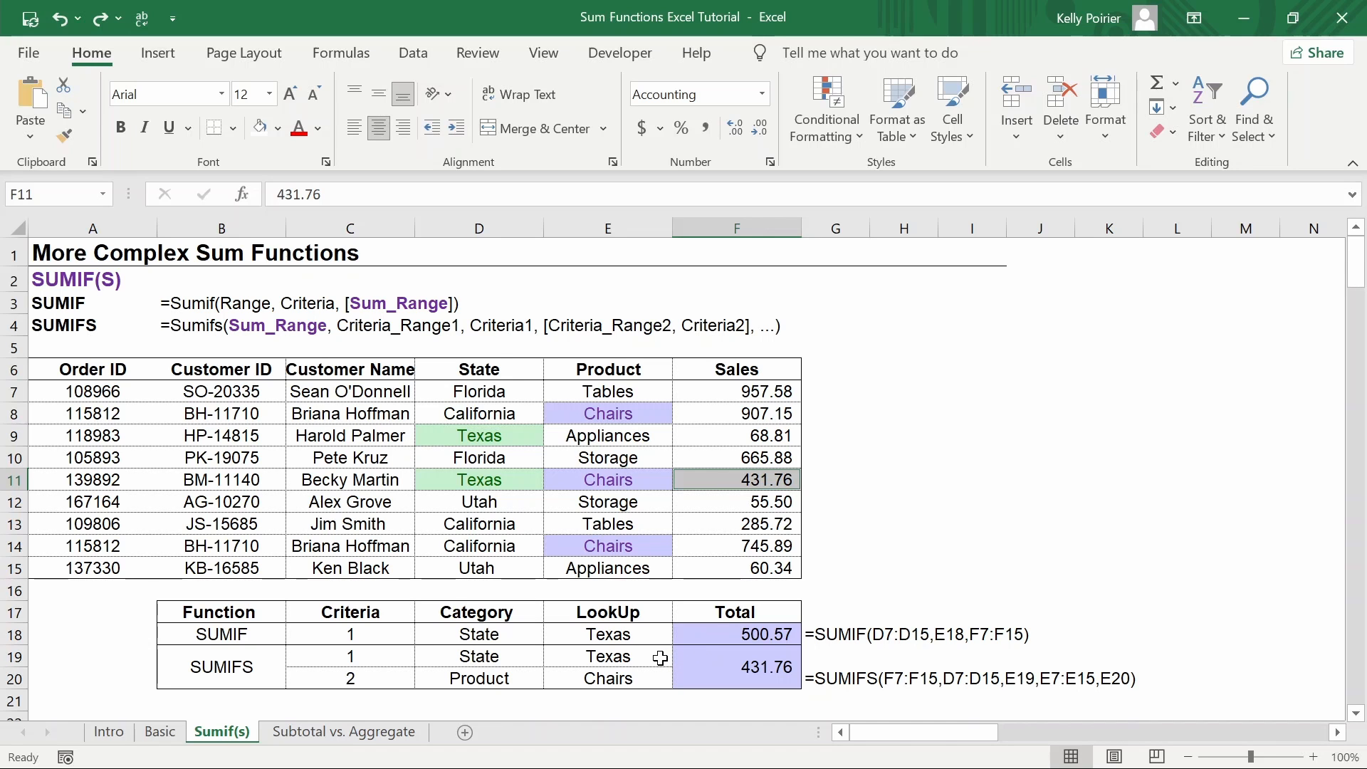
Set the first SUMIFS lookup in E19 to Utah and select the SUMIFS total to review it.
left_click(661, 659)
type("Utah")
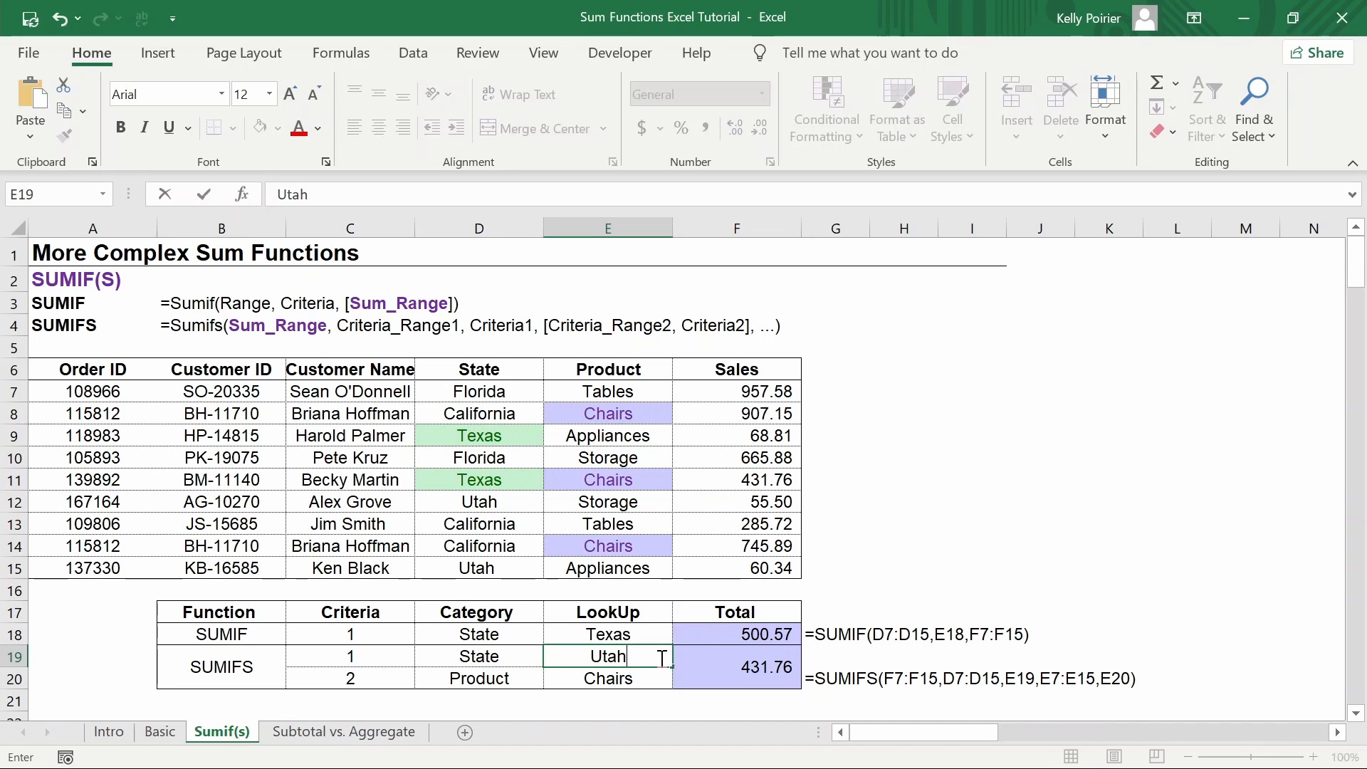
key("Return")
key("Right")
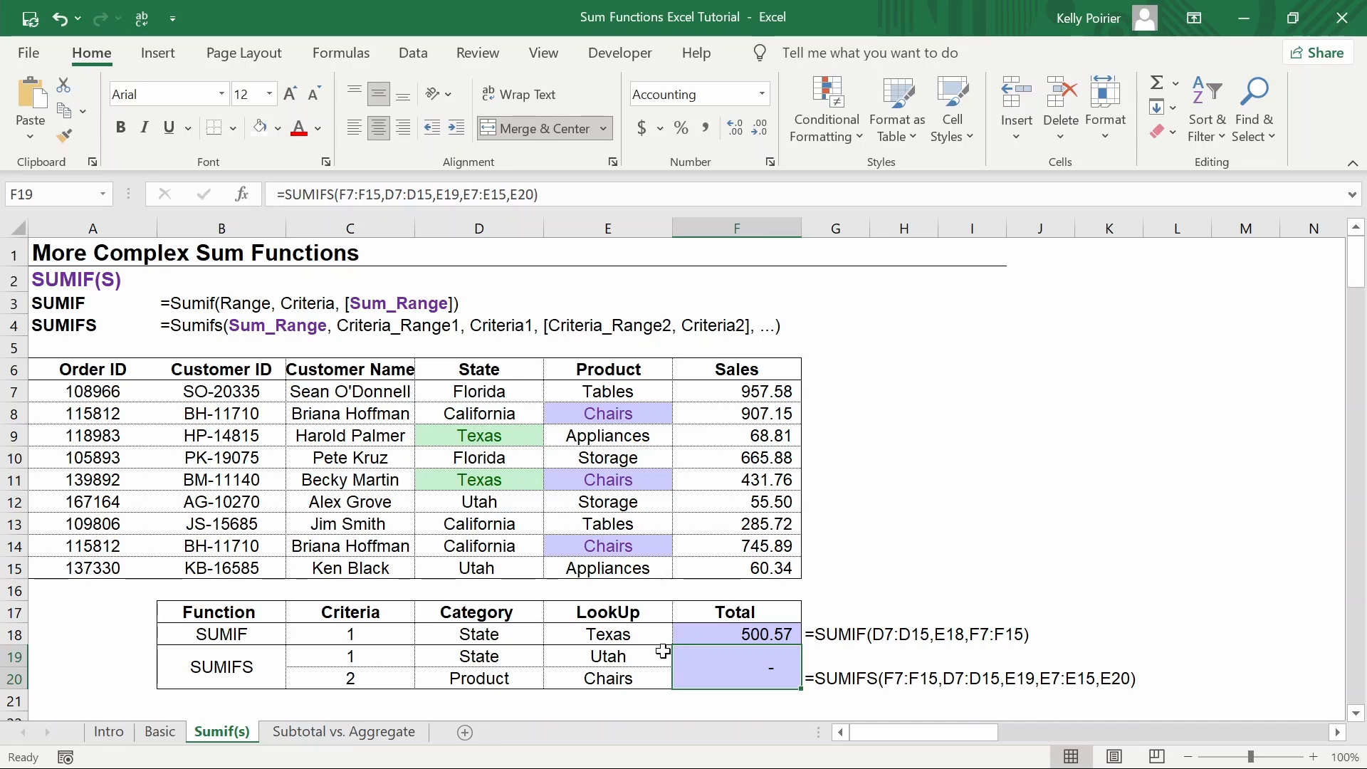
Select the State cells of the Chairs rows, D14, D11 and D8, to check which states sold chairs.
left_click(528, 547)
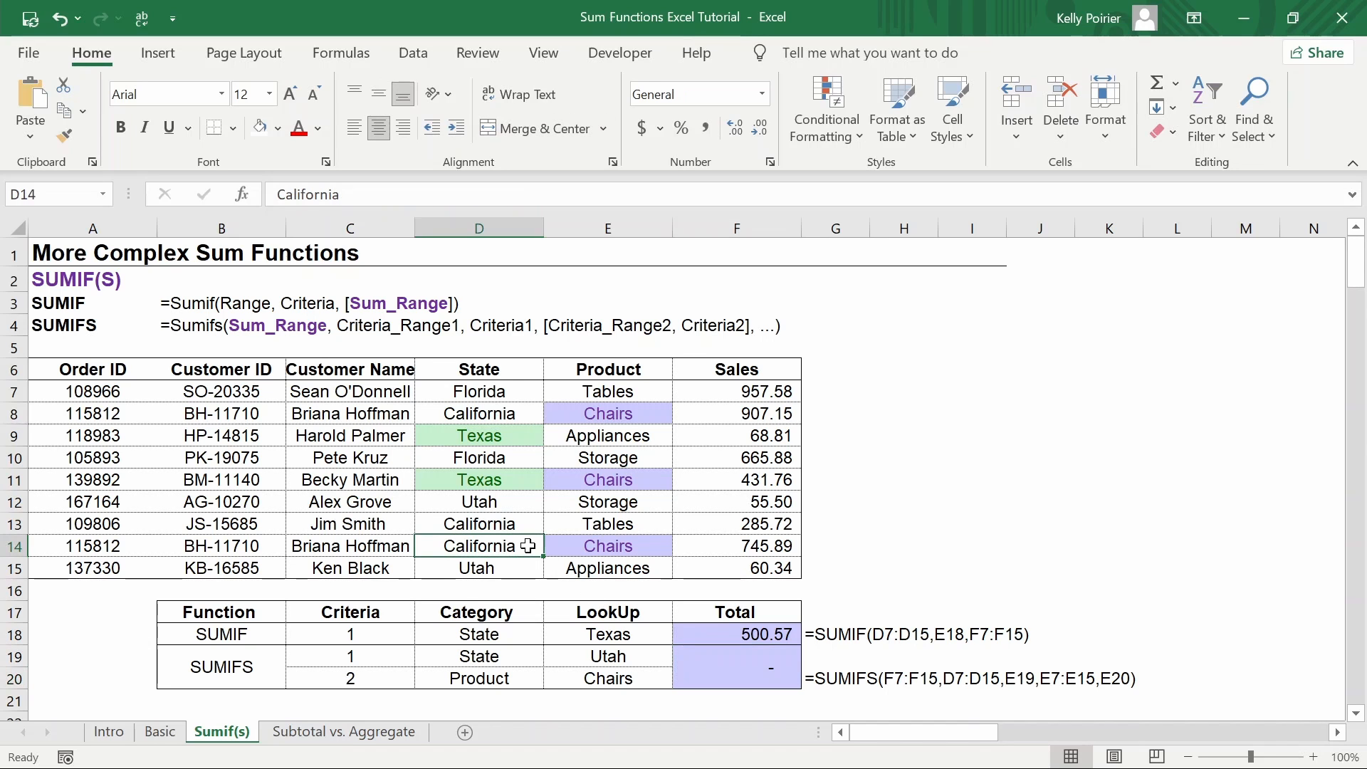
left_click(518, 474, "ctrl")
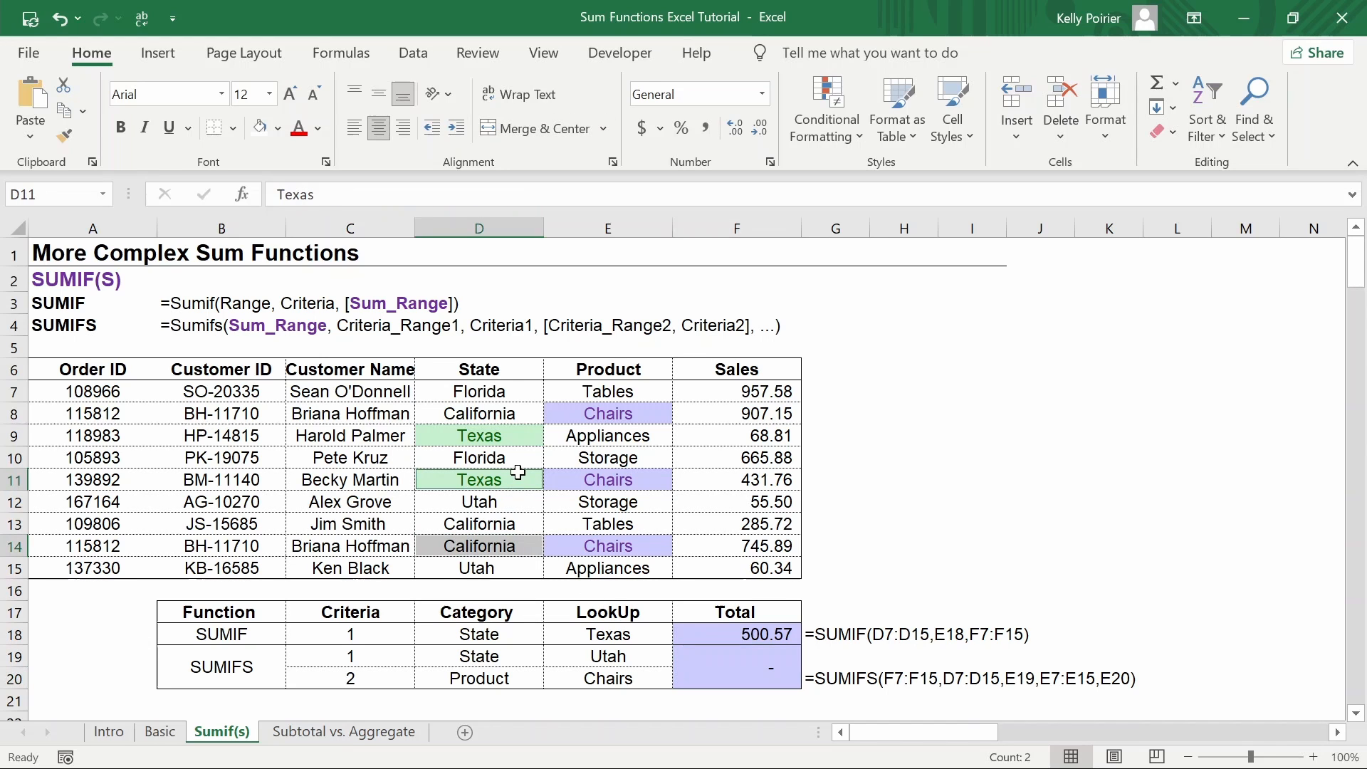
left_click(525, 414, "ctrl")
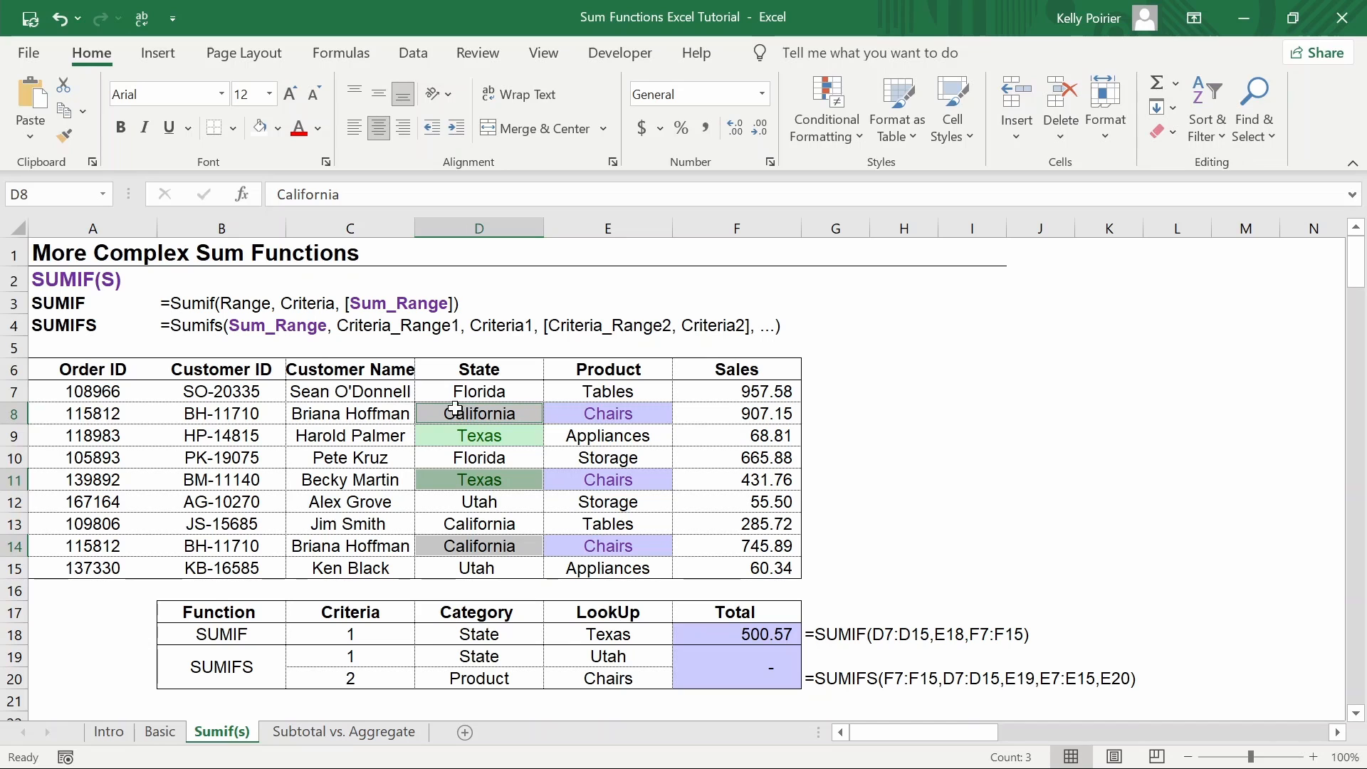